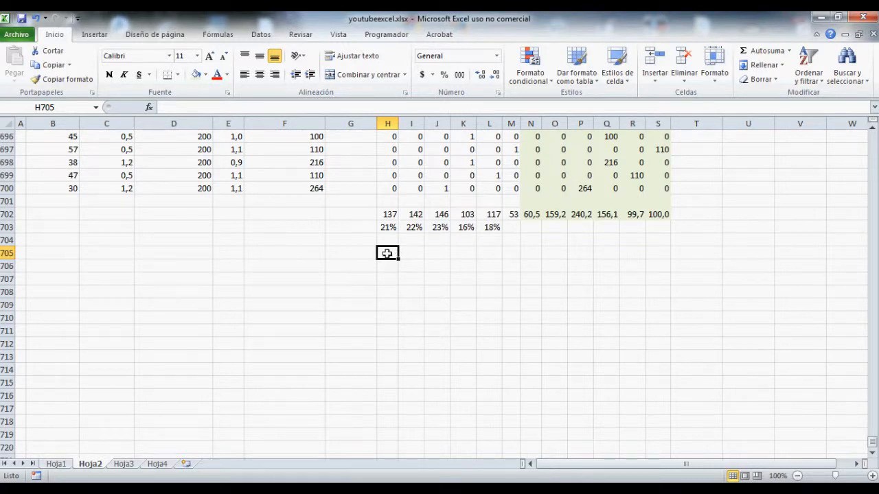
- Insert a blank 2D pie chart and place it below the data in columns B to F, starting around row 705
click(96, 36)
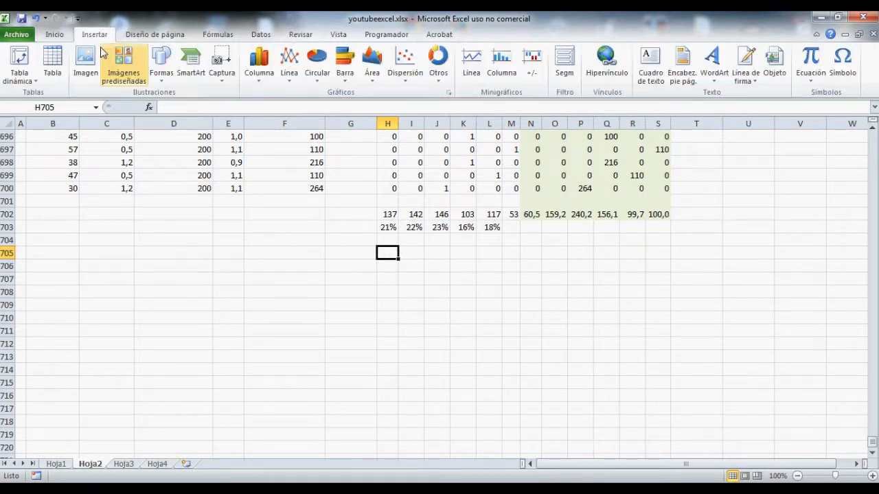
click(317, 69)
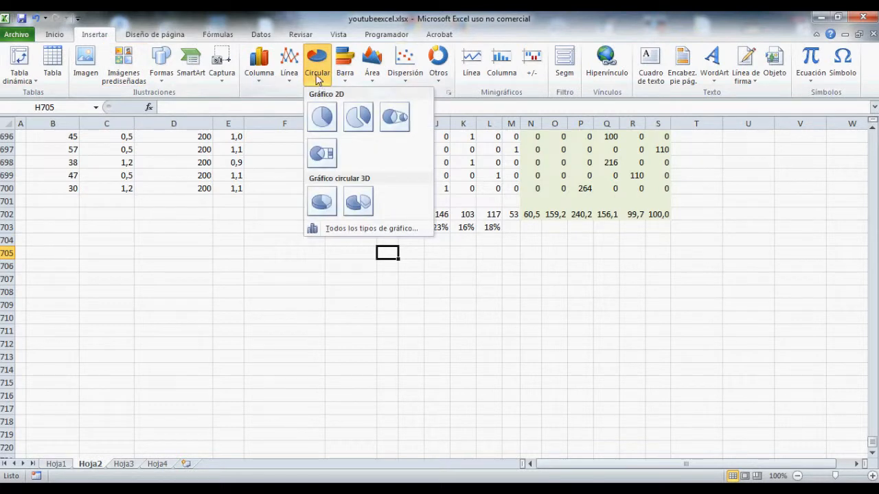
click(323, 119)
drag(453, 249, 204, 292)
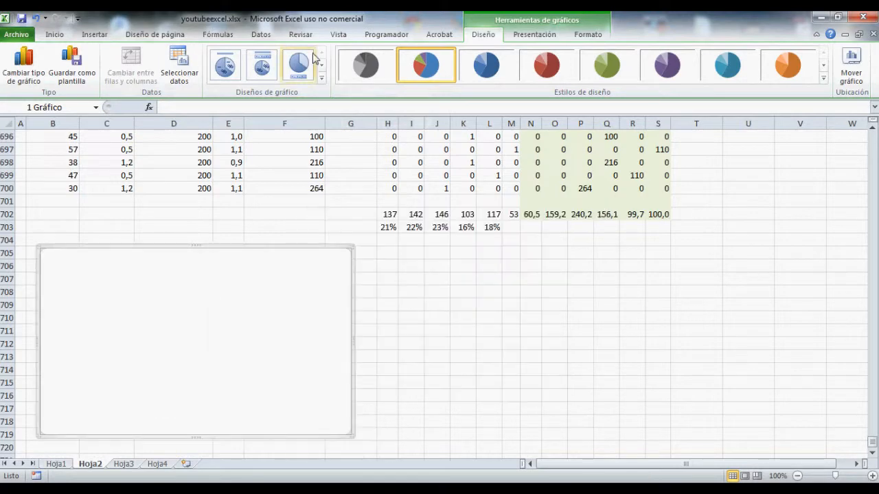
- Add a data series to the pie chart using the percentages in H703:L703 of Hoja2 as its values
click(180, 65)
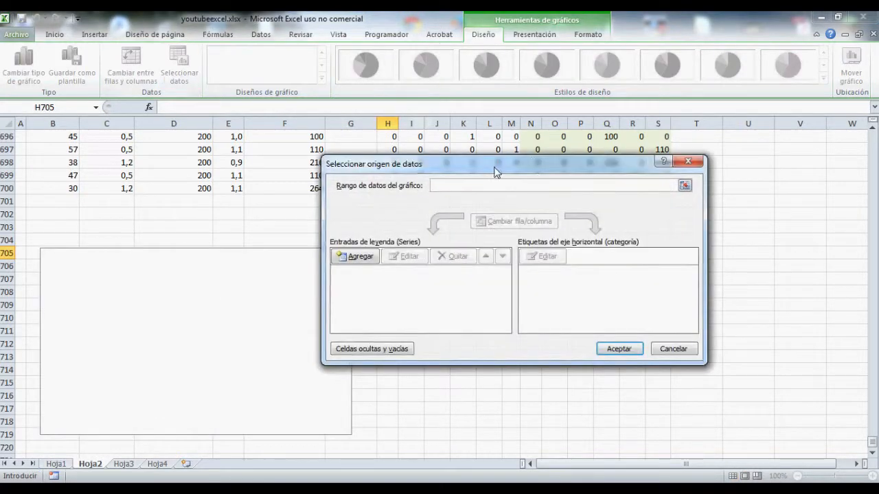
drag(496, 171, 573, 230)
click(438, 319)
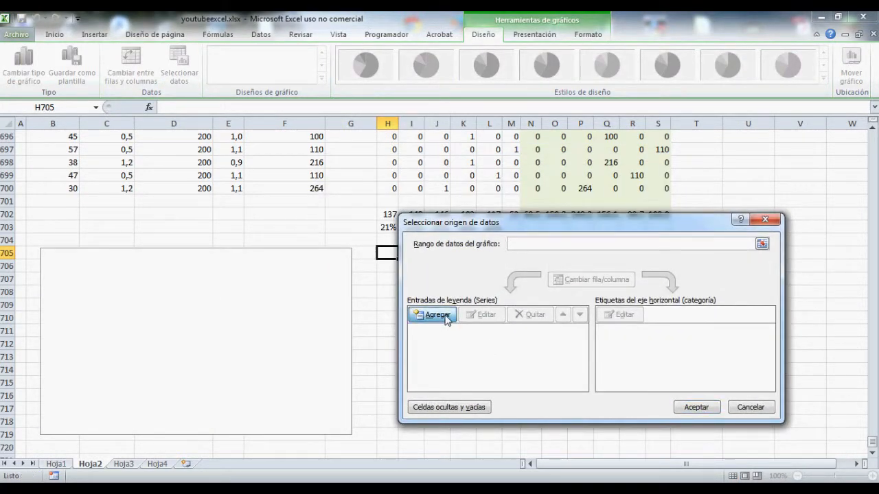
drag(517, 218, 665, 266)
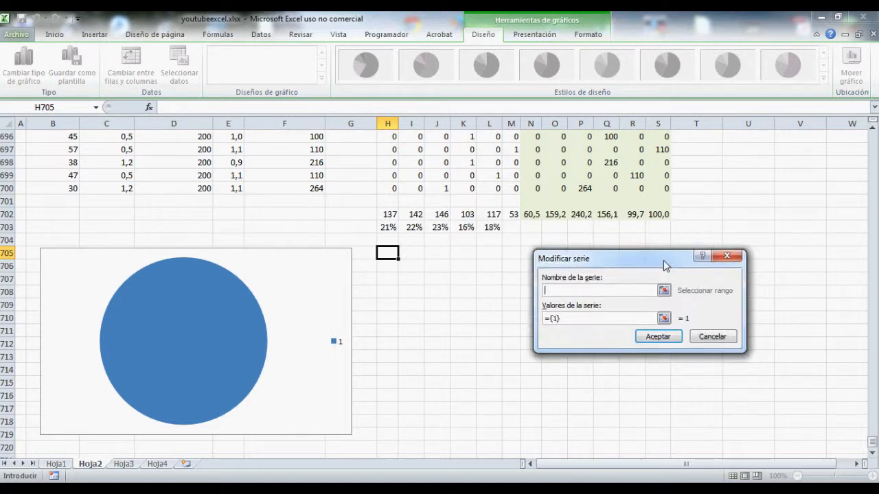
click(663, 317)
drag(387, 227, 491, 228)
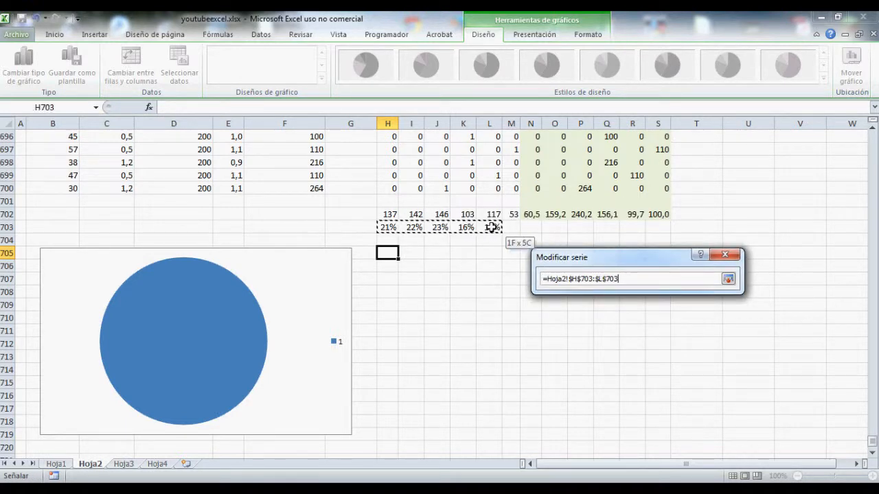
click(729, 279)
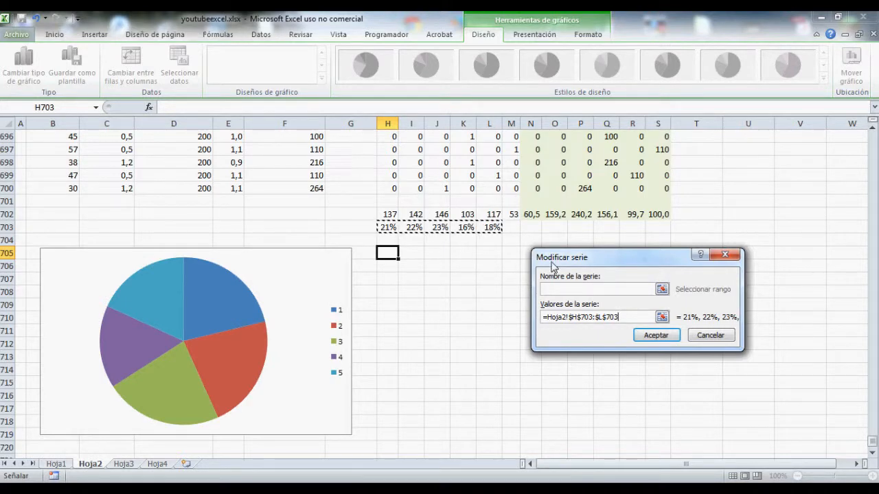
click(654, 335)
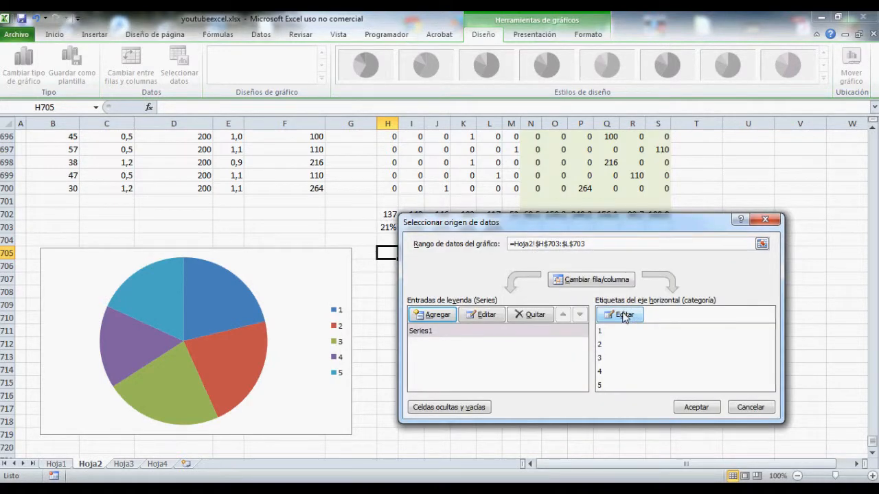
- Set the chart's category labels to the age-group headers in H2:M2 and accept the data source
drag(641, 229, 684, 252)
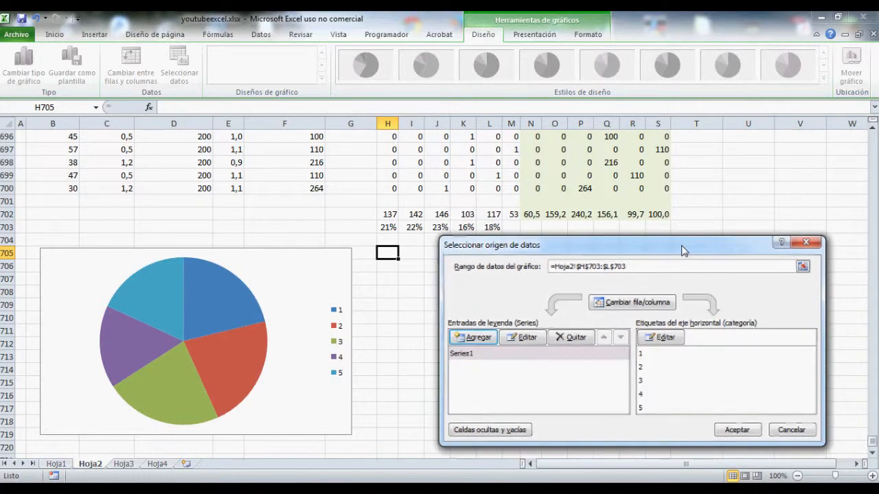
click(661, 337)
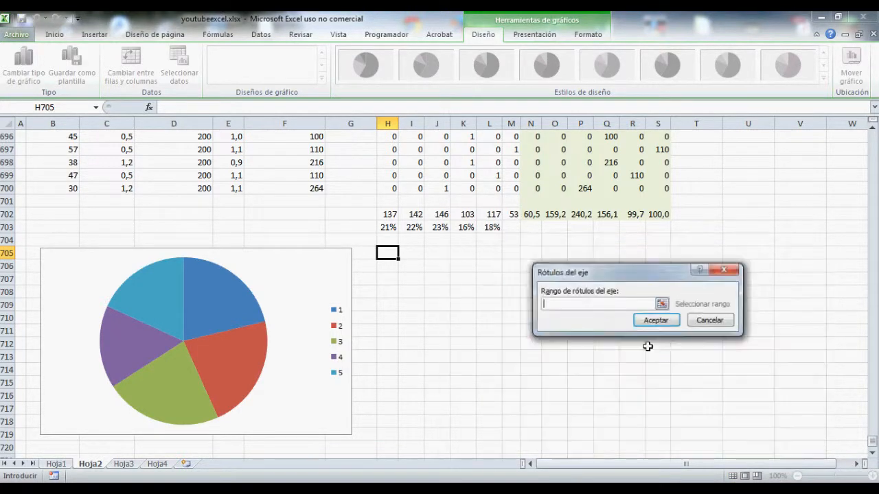
click(661, 304)
drag(872, 442, 872, 137)
drag(390, 148, 513, 148)
click(729, 294)
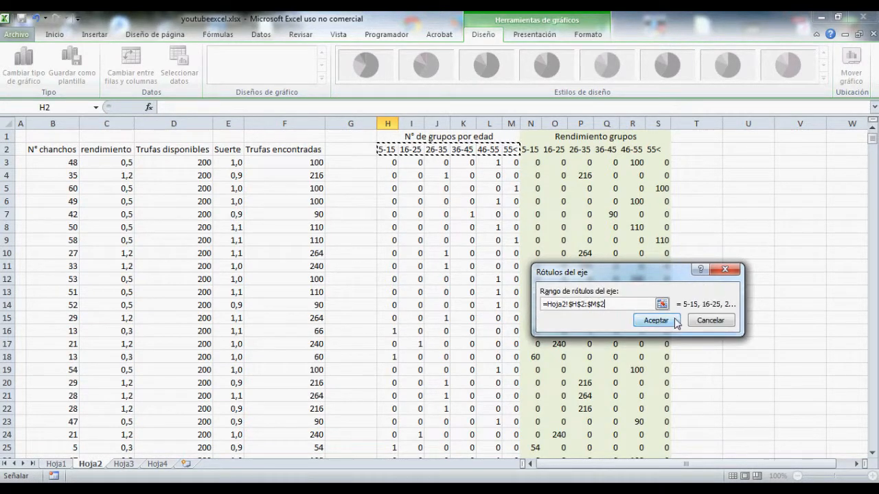
click(658, 322)
click(752, 436)
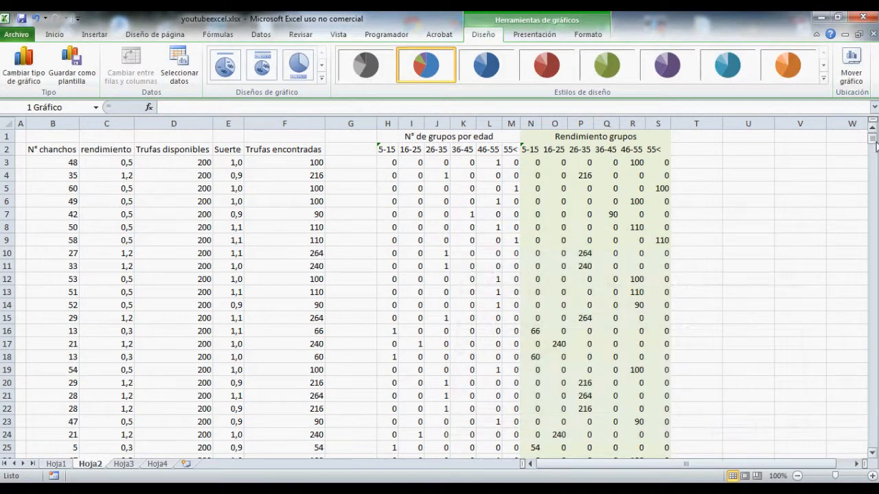
- Try several chart styles on the pie chart, including grey, blue and green, and apply the orange one
drag(872, 140, 870, 442)
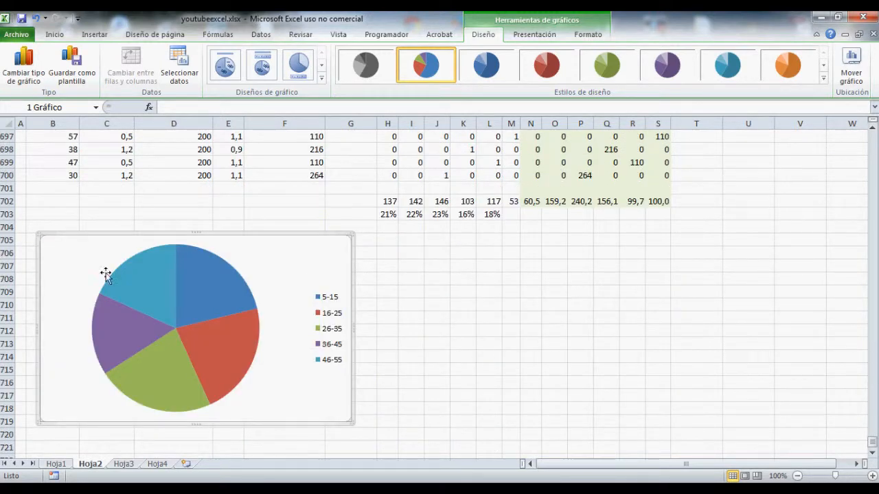
scroll(429, 225, up, 6)
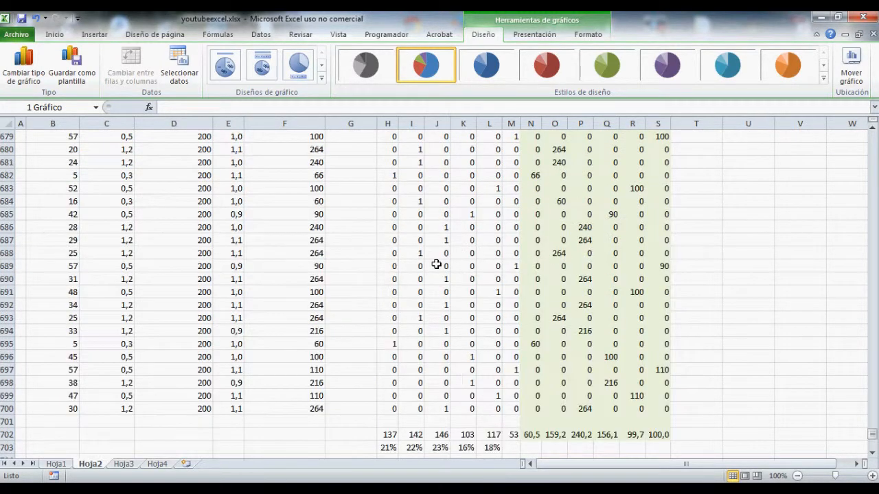
scroll(412, 289, down, 6)
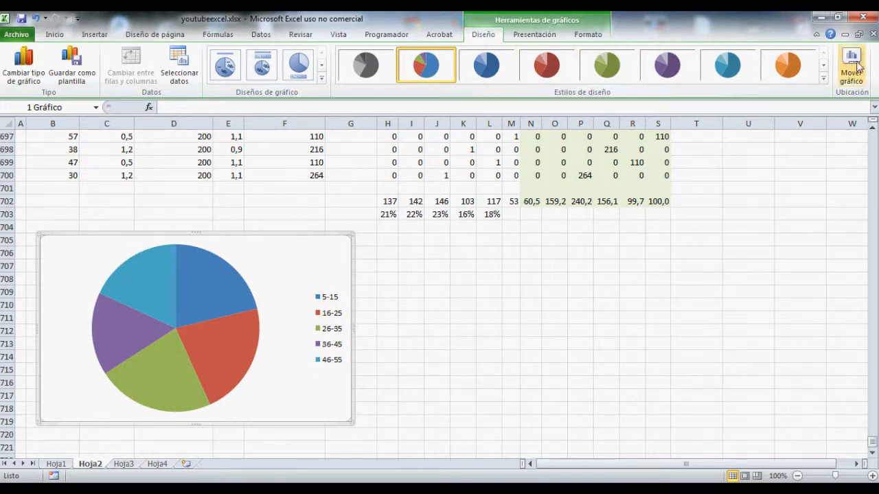
click(824, 65)
click(823, 55)
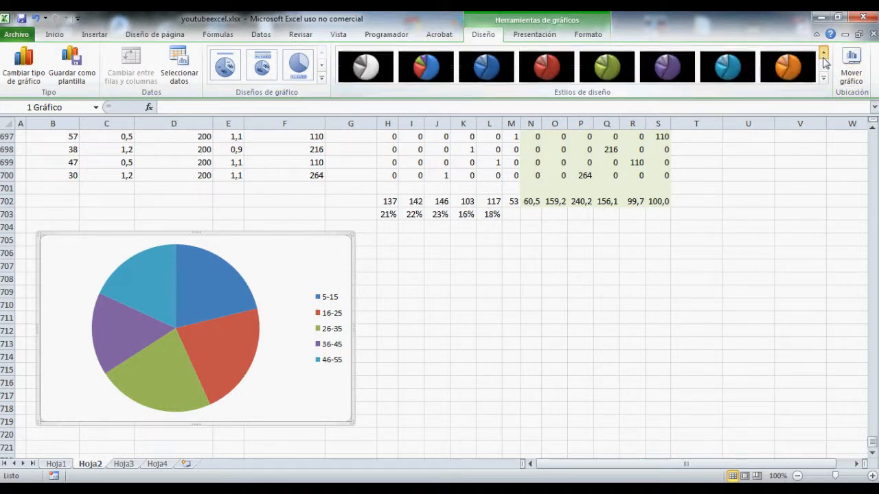
click(816, 63)
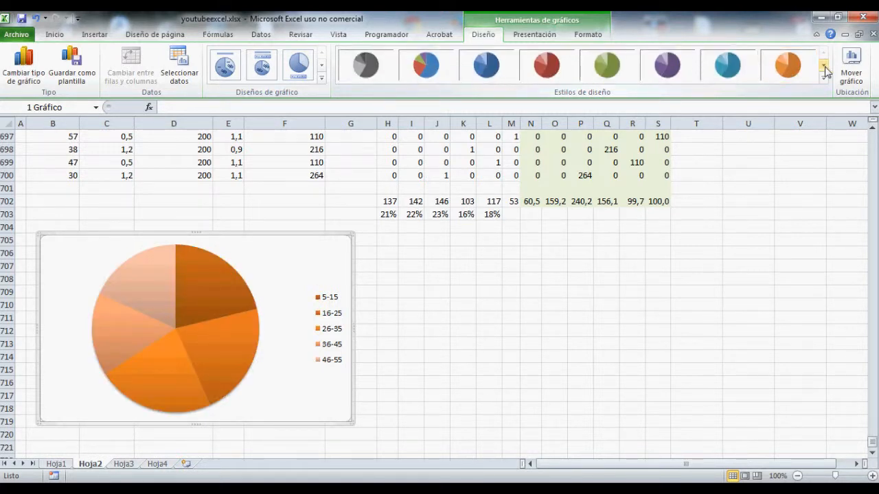
click(823, 65)
click(385, 67)
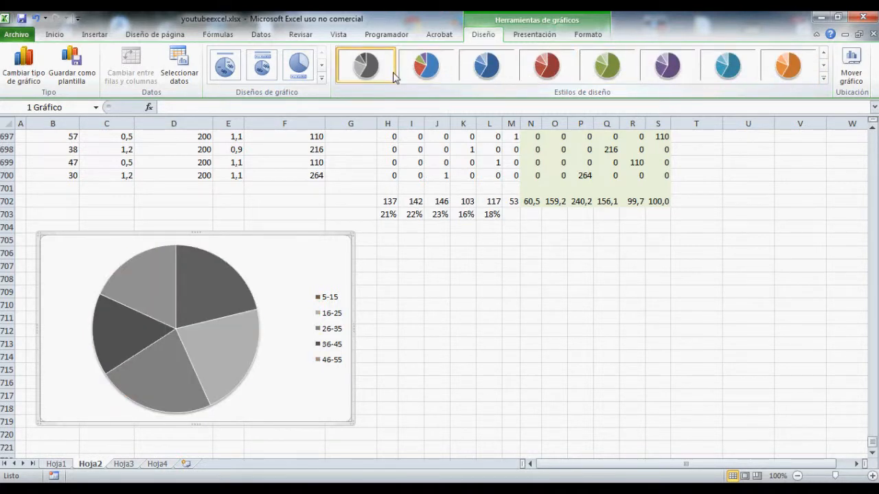
click(437, 74)
click(485, 75)
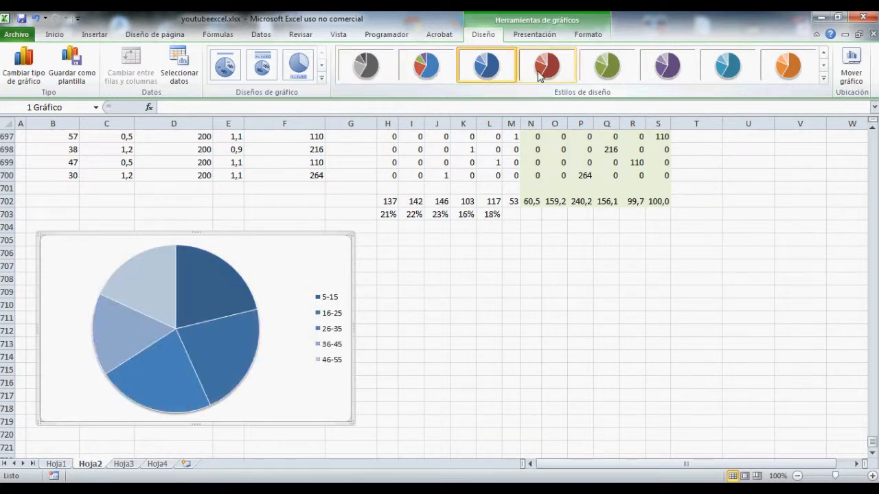
click(539, 75)
click(607, 72)
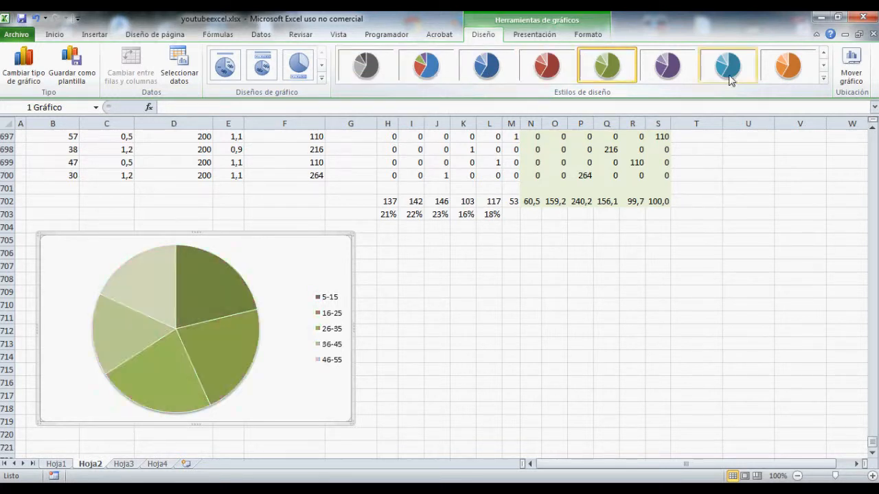
click(789, 72)
- Compare the chart layouts and apply the one with a title and category names with percentages on the slices
click(224, 65)
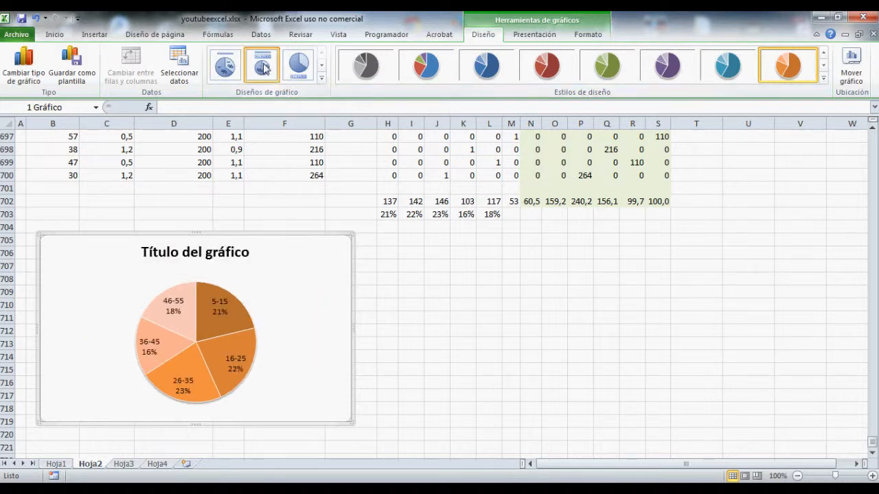
click(298, 65)
click(321, 65)
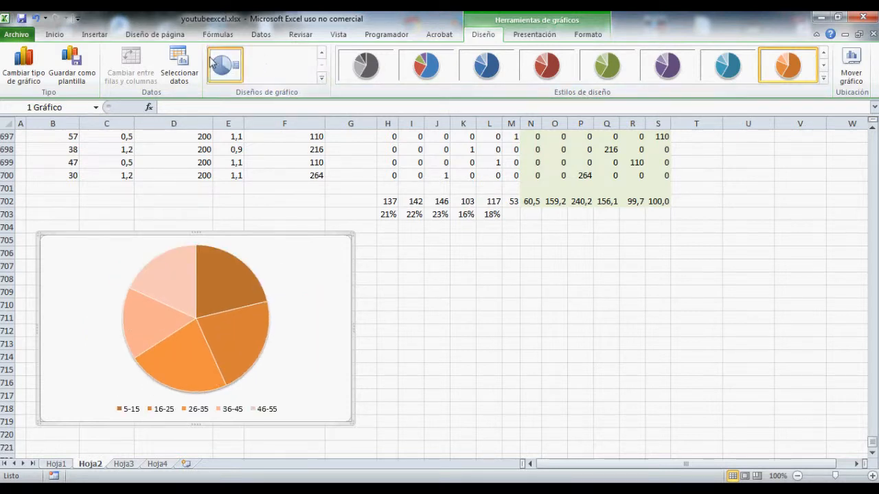
click(296, 65)
click(224, 65)
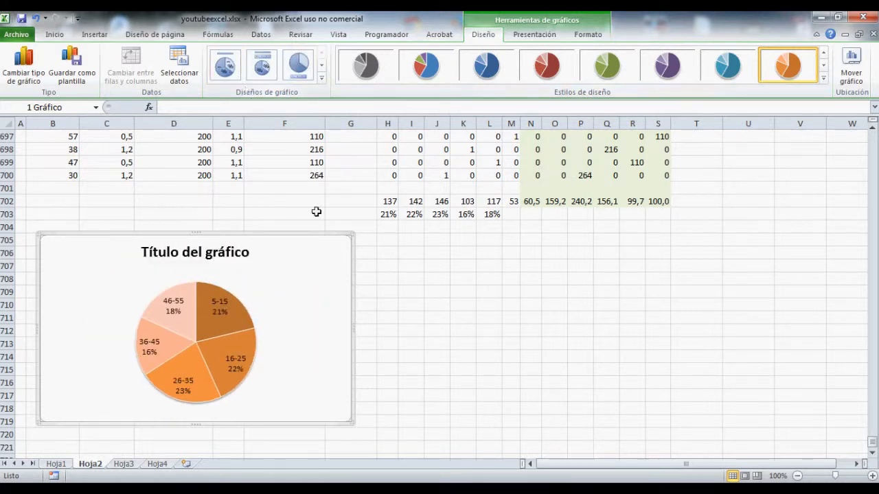
click(262, 68)
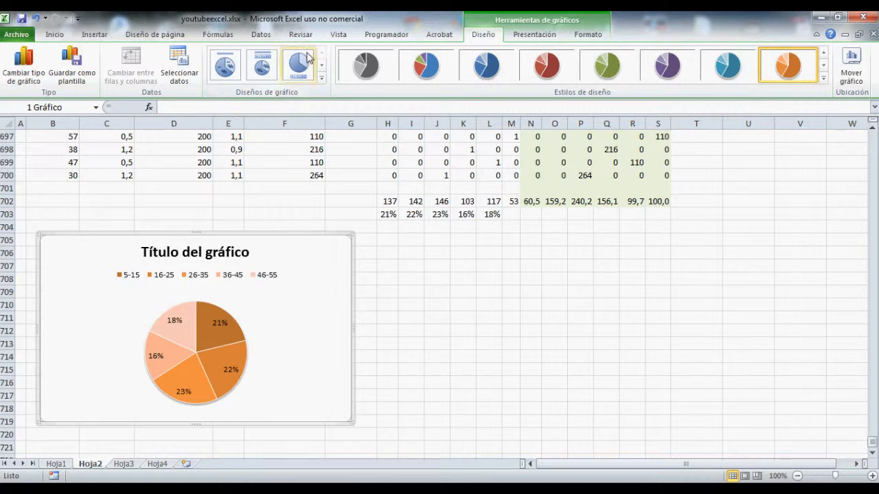
click(225, 67)
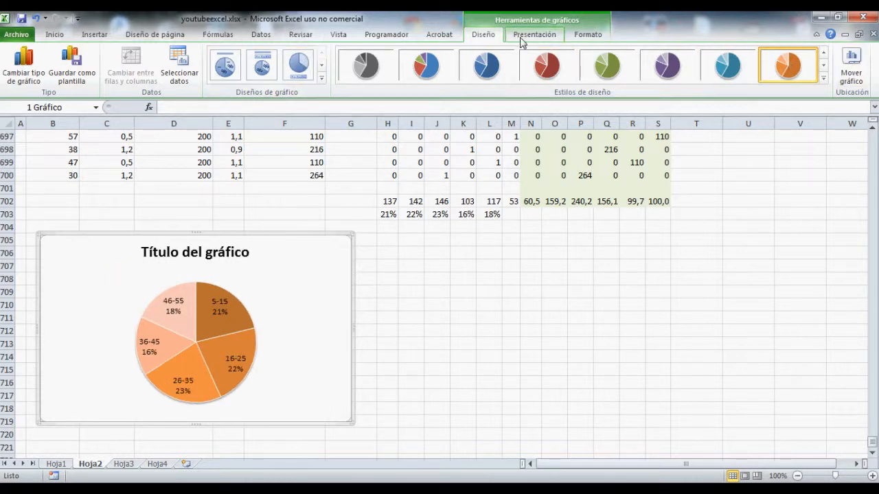
- Try the chart without a title, and set the title to the centred overlay option (Título superpuesto centrado)
click(547, 34)
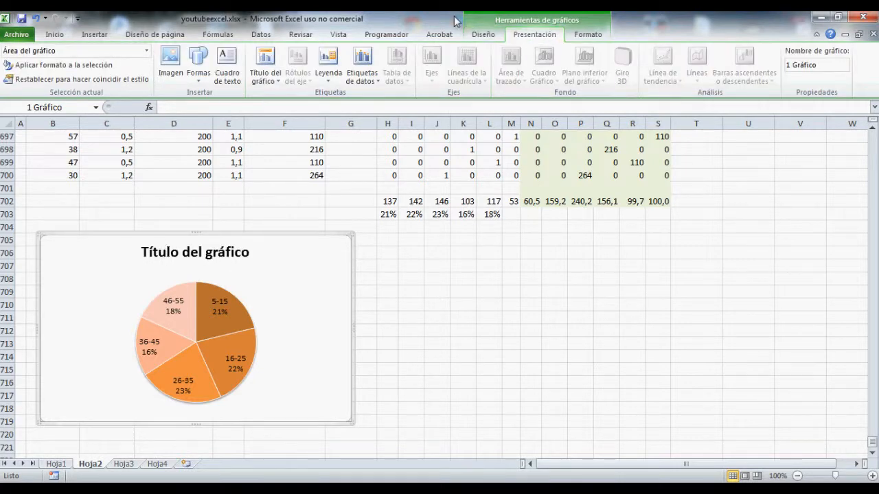
click(264, 74)
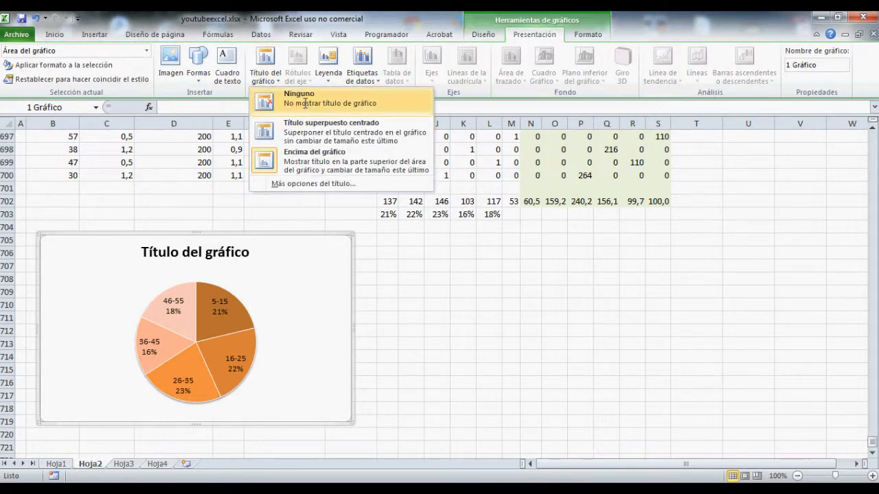
click(305, 103)
click(264, 72)
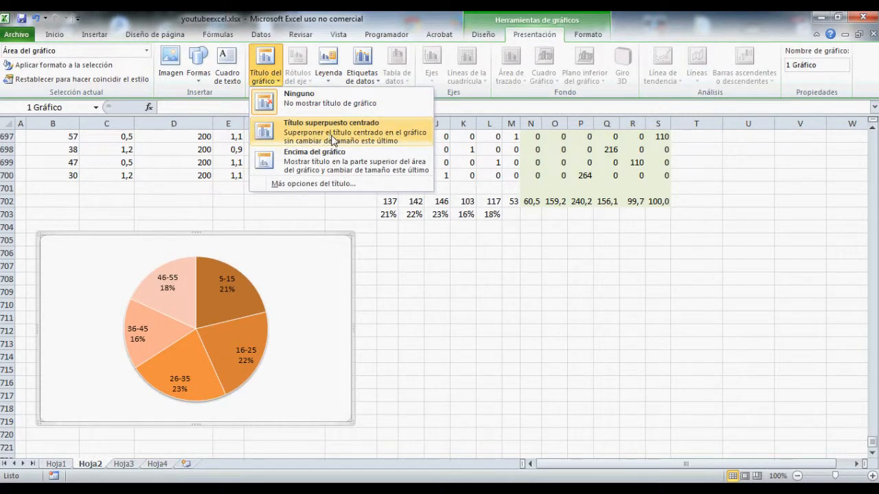
click(340, 134)
- Open the chart title's formatting options, try a solid fill, and set the fill to Sin relleno
click(264, 72)
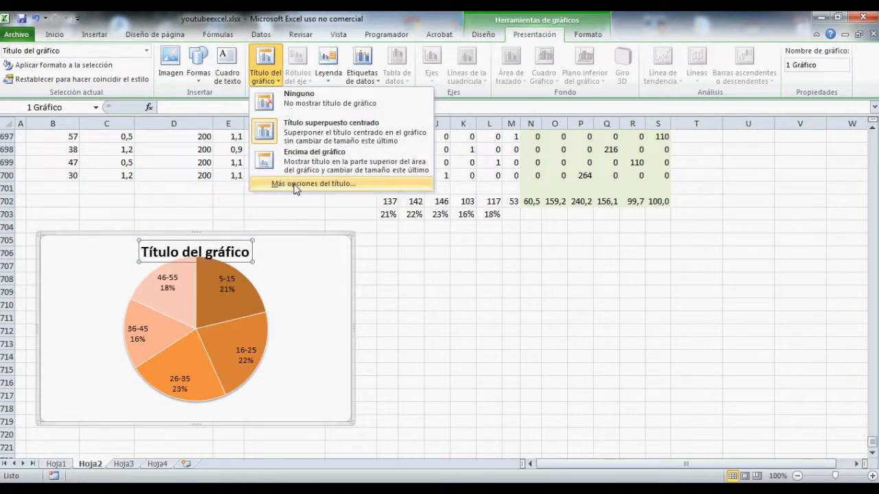
click(295, 184)
drag(435, 78, 591, 100)
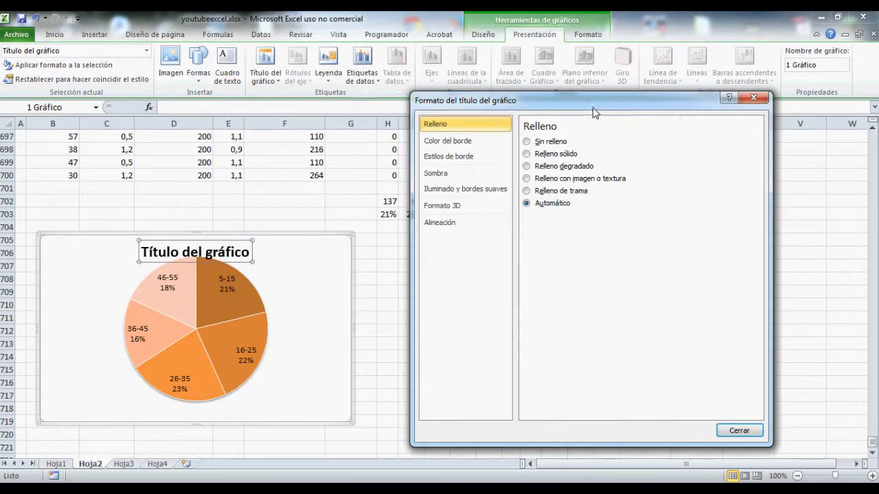
click(562, 153)
click(549, 142)
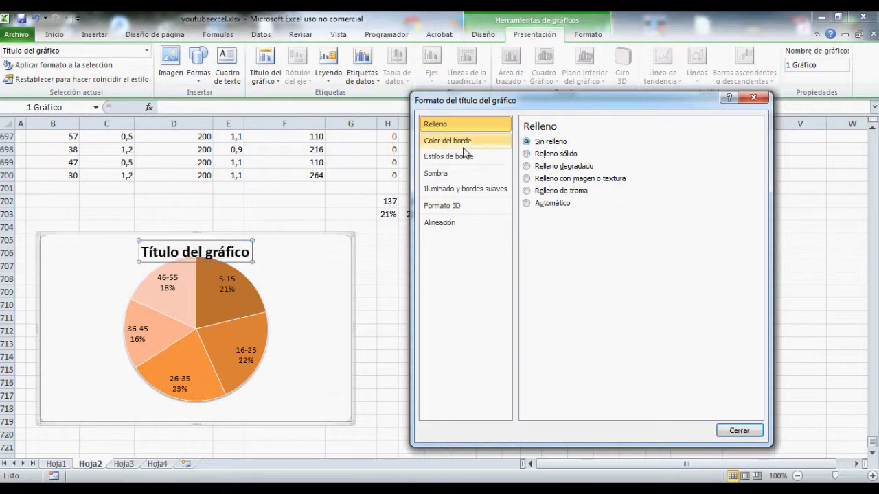
- Give the chart title a solid border line (Línea sólida) in a dark theme colour
click(463, 145)
click(559, 153)
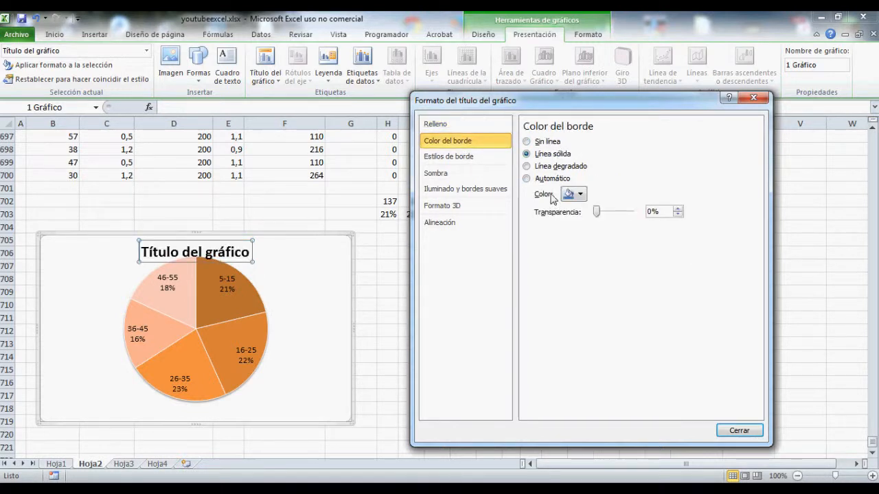
click(580, 197)
click(594, 260)
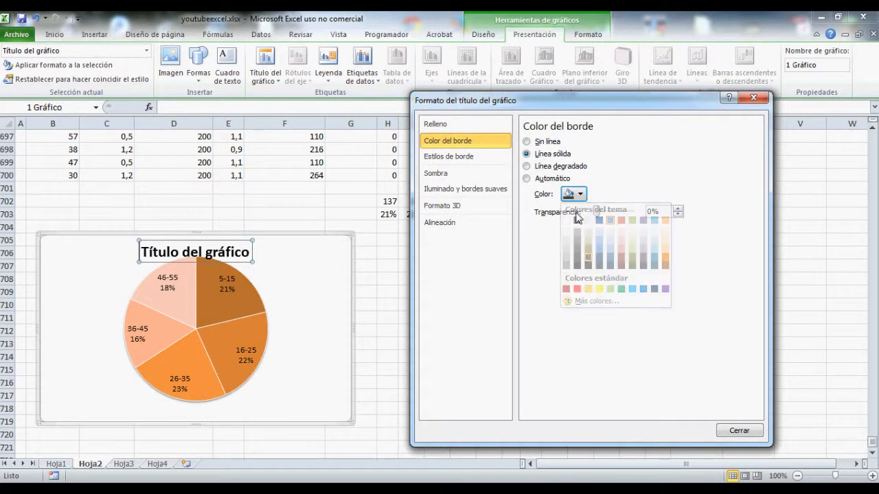
- Set the chart title's border width to 2.5 pt
click(475, 157)
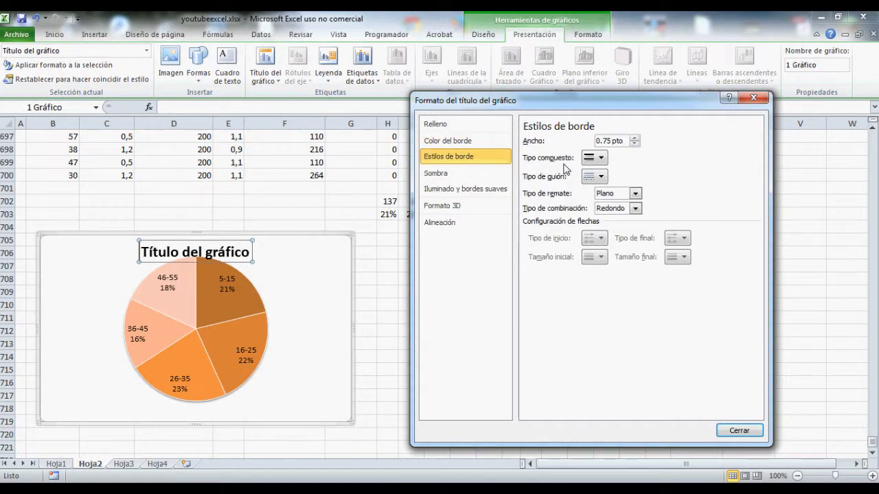
click(634, 138)
click(635, 138)
click(634, 138)
click(634, 138)
click(635, 138)
click(634, 138)
click(635, 138)
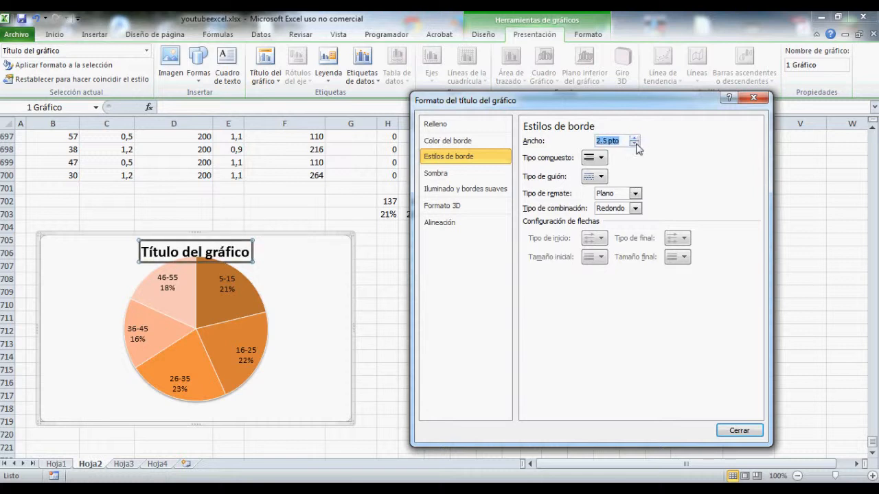
- Compare the compound line types and give the chart title's border a dashed line style
click(599, 157)
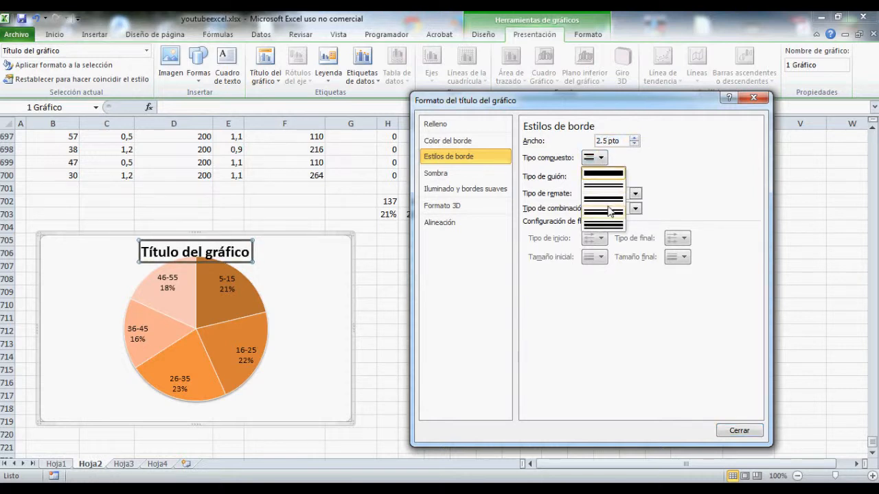
click(599, 160)
click(600, 177)
click(609, 223)
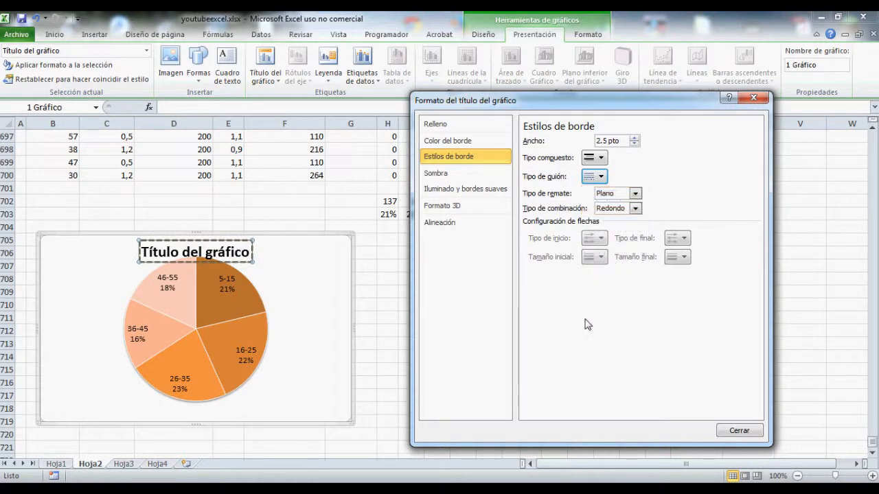
- Look through the title's shadow options and the formatting options for the data series, data labels and chart area
click(481, 173)
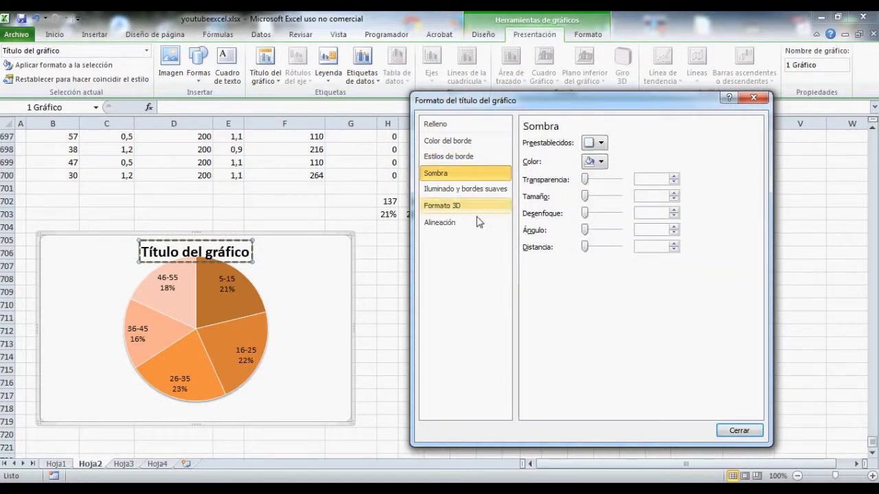
click(231, 322)
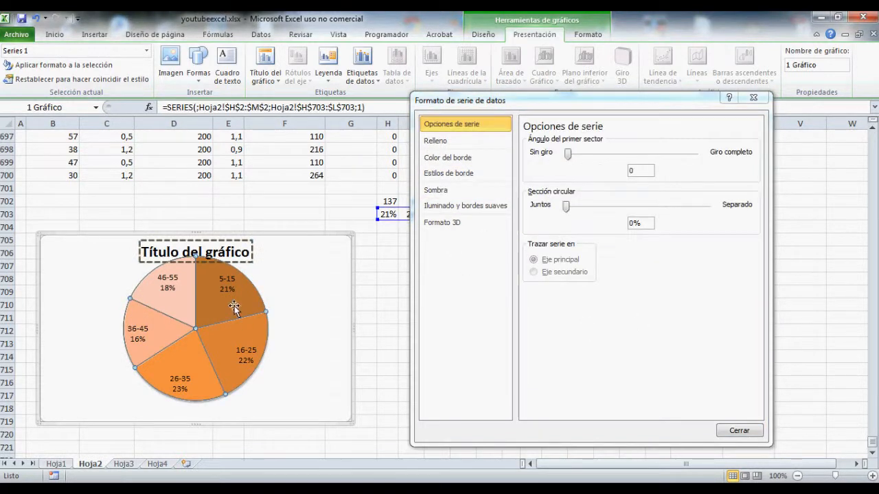
click(238, 324)
click(191, 376)
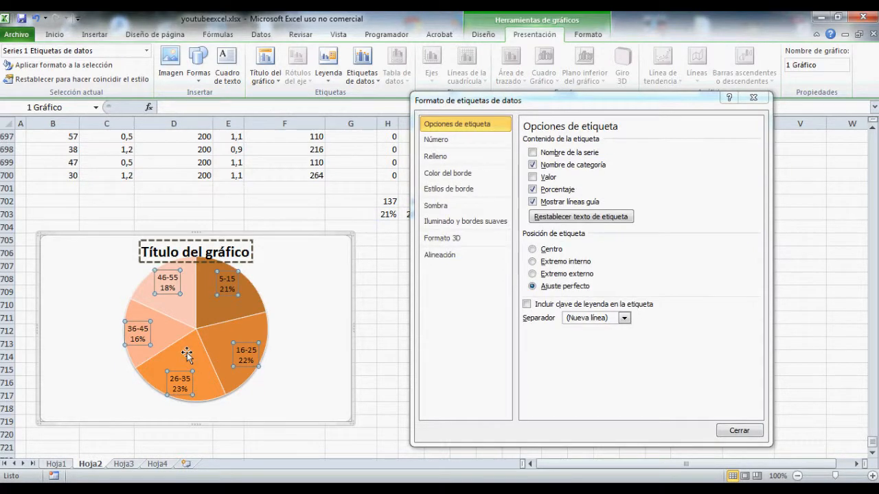
click(187, 354)
click(267, 349)
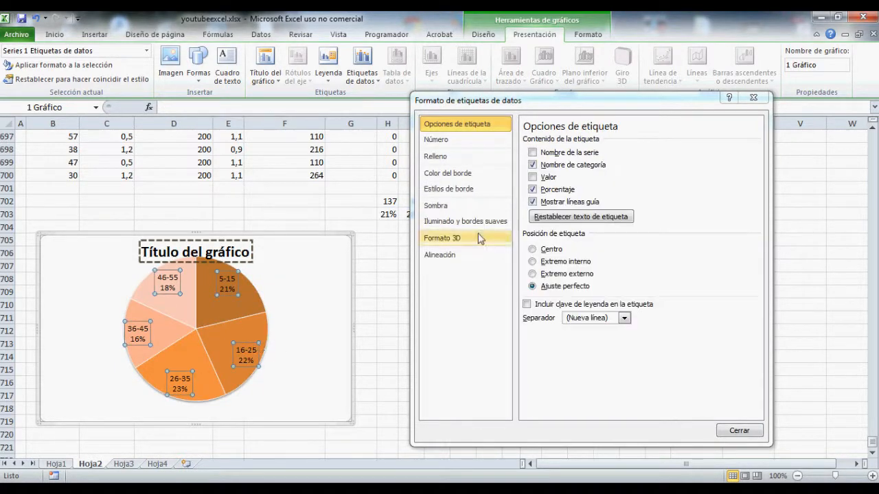
click(333, 350)
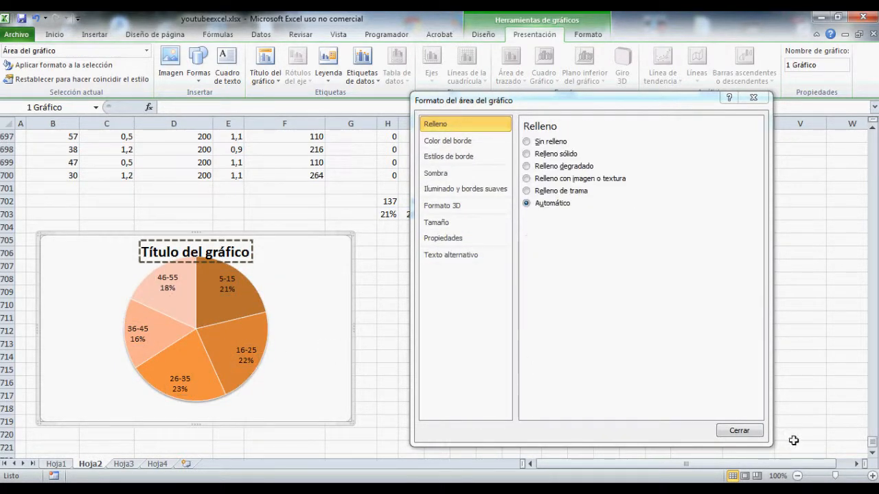
click(755, 434)
- Show the chart's legend aligned to the left (Mostrar leyenda a la izquierda)
click(266, 77)
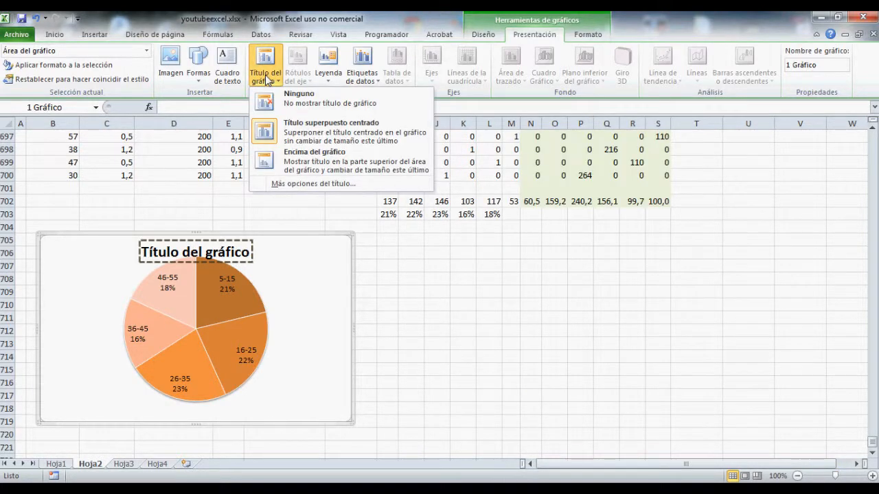
click(327, 77)
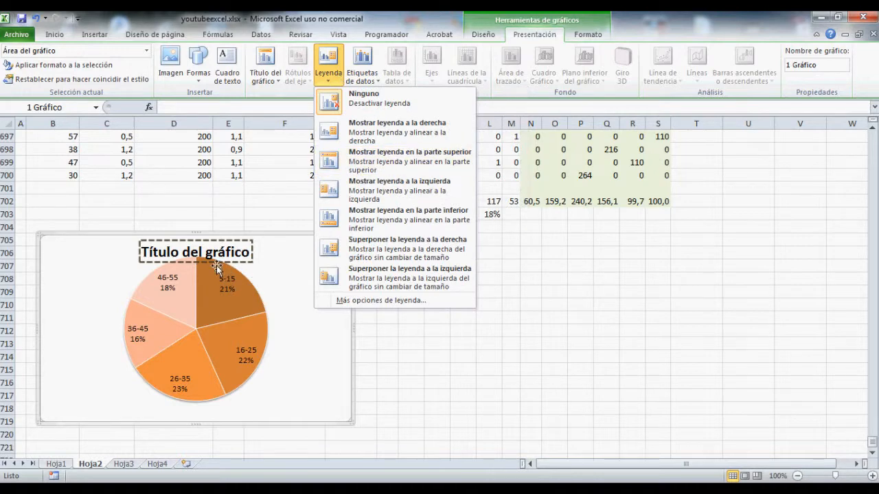
click(354, 191)
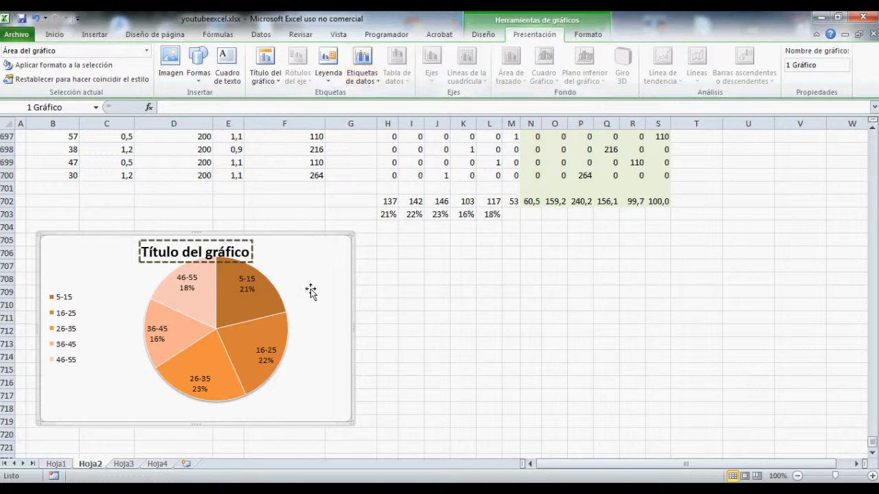
- Move the pie chart to the sheet's left edge and down so it starts at about row 712
click(471, 327)
drag(345, 263, 320, 258)
scroll(534, 334, up, 3)
scroll(534, 334, down, 5)
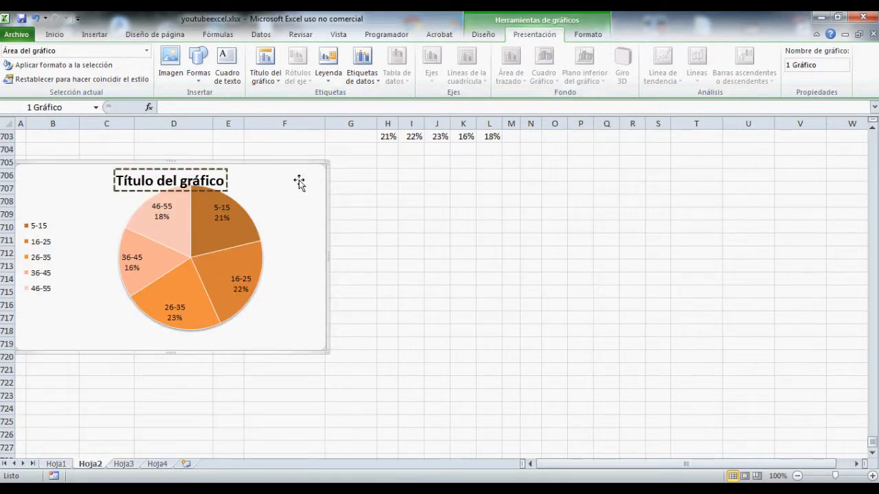
drag(299, 182, 299, 267)
scroll(254, 353, up, 3)
scroll(250, 368, down, 3)
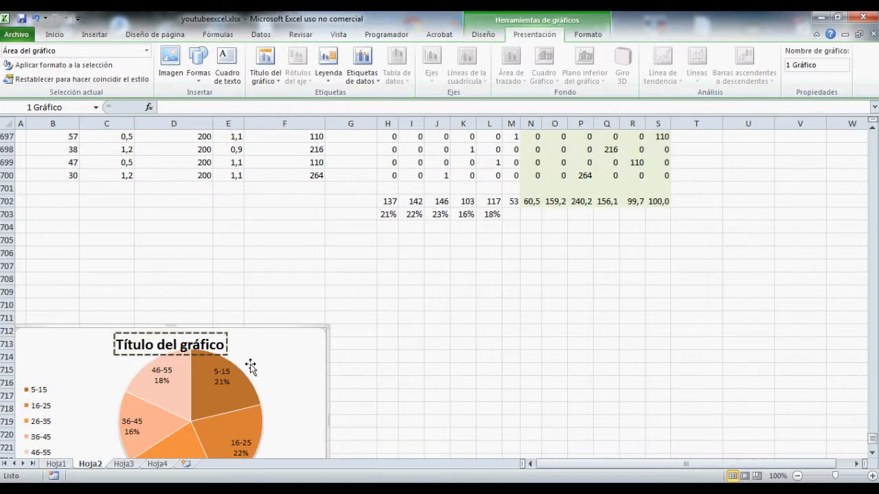
scroll(251, 368, down, 1)
- Go back to the start of the data table and hide the rendimiento column (C)
drag(873, 445, 874, 140)
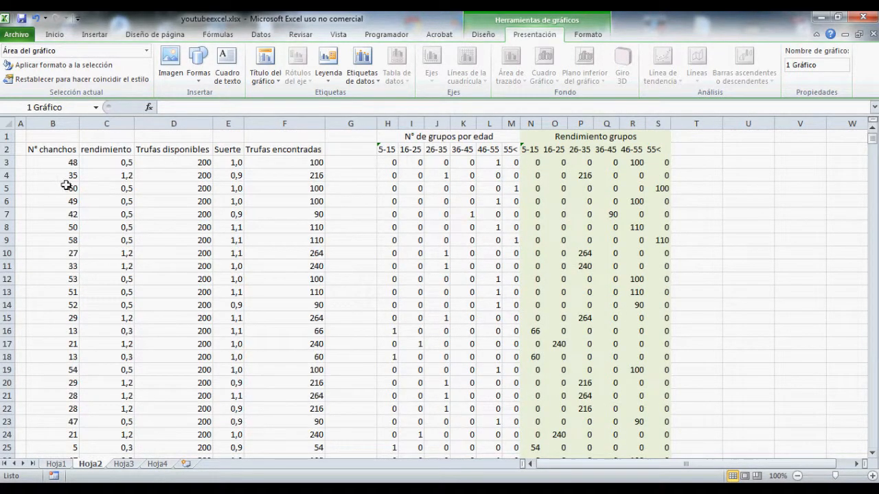
click(64, 147)
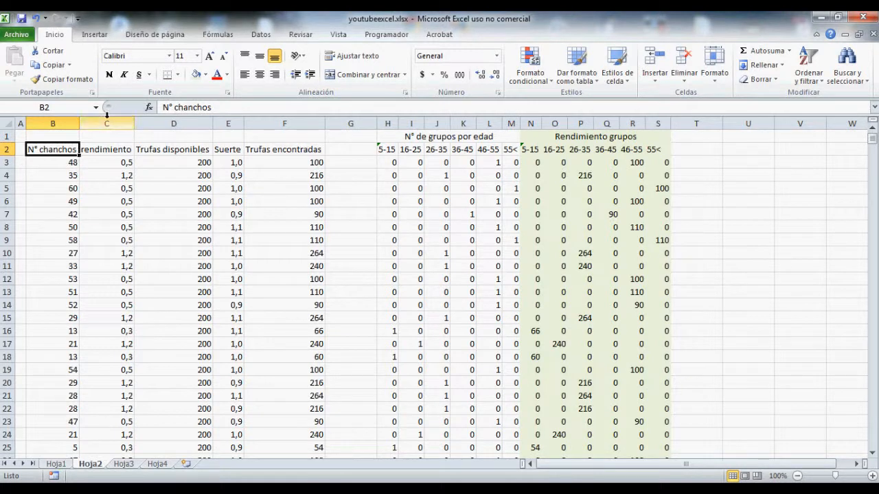
click(72, 163)
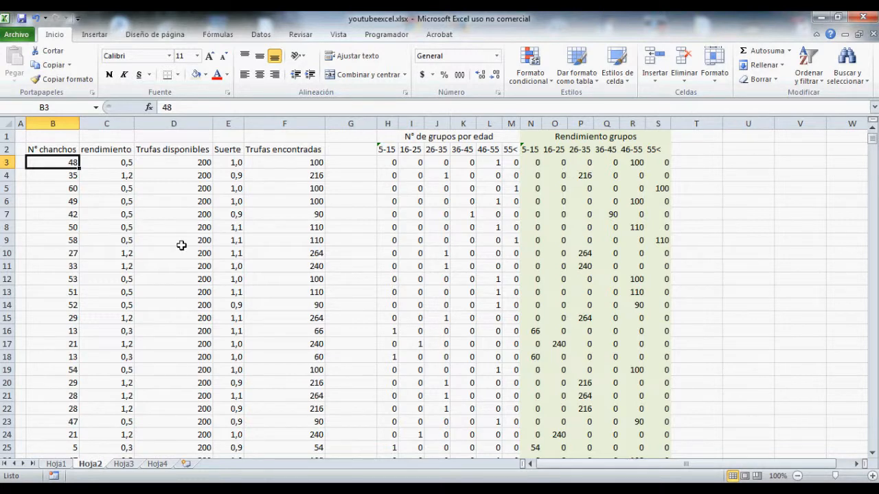
click(131, 217)
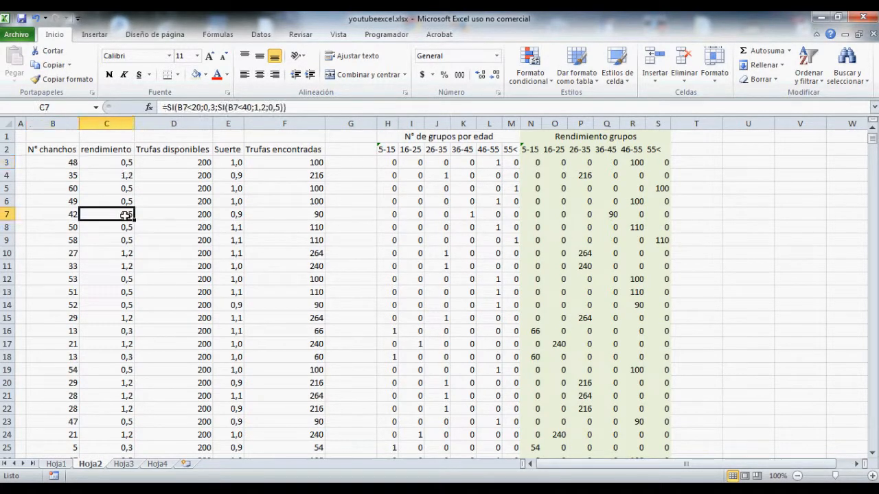
right_click(128, 124)
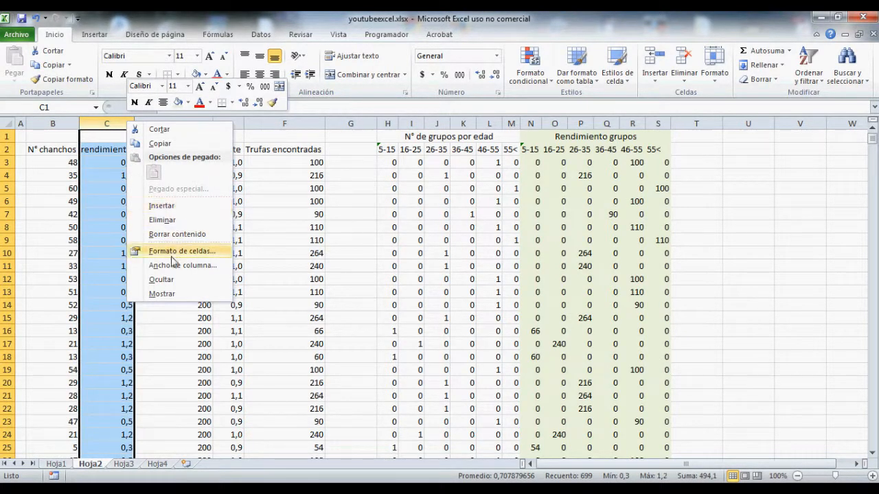
click(177, 281)
click(151, 188)
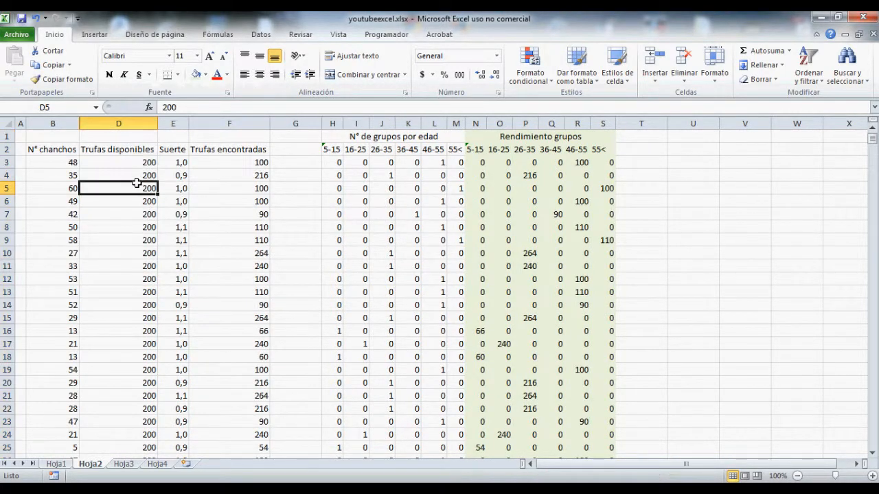
- Hide the Suerte column (E)
click(143, 160)
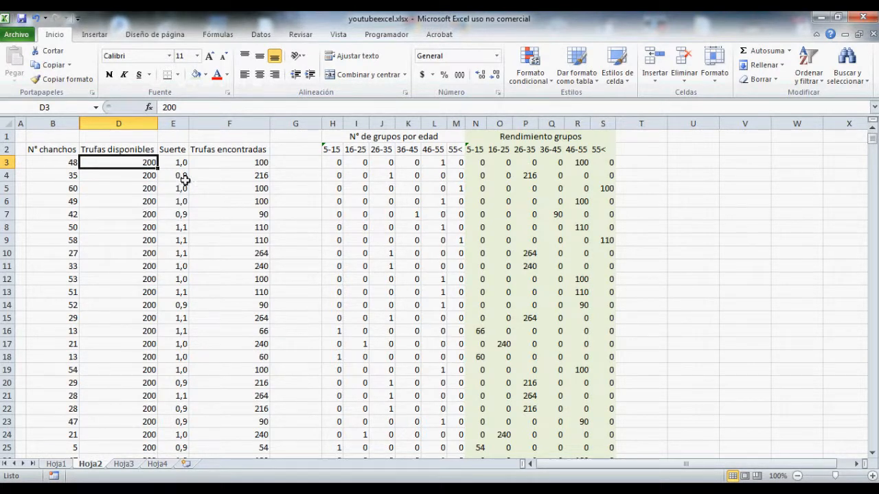
click(172, 123)
right_click(172, 123)
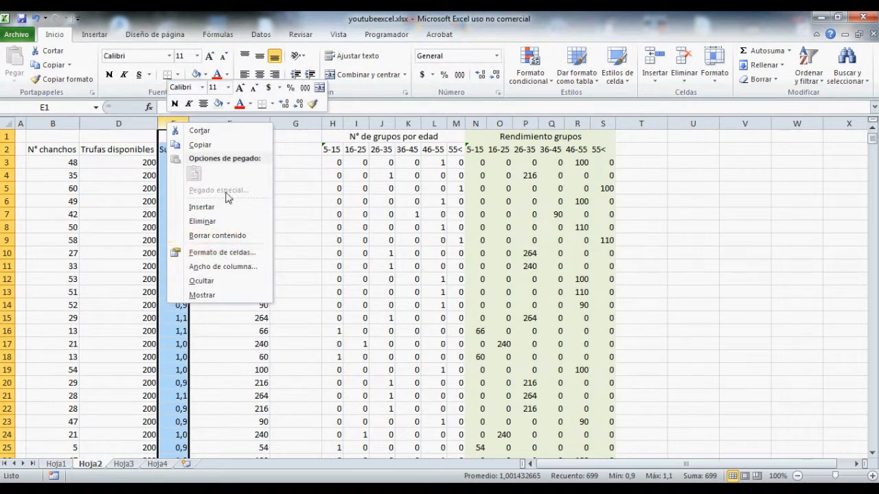
click(237, 282)
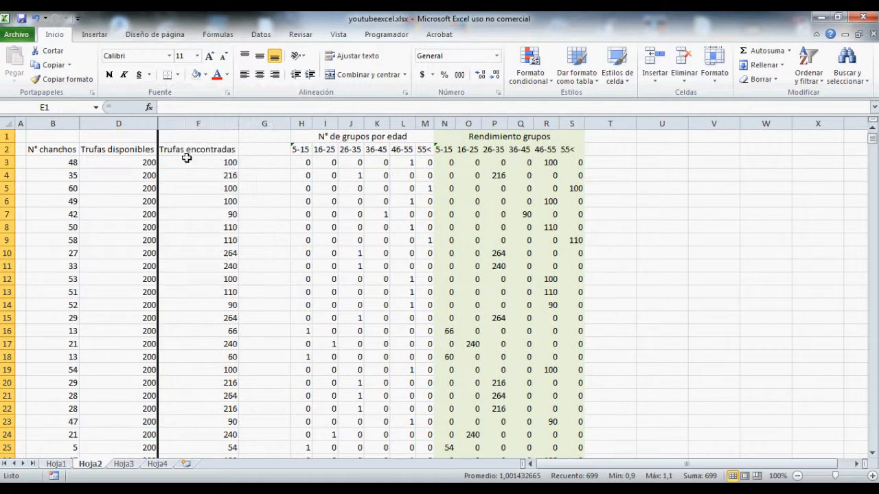
- Check the Trufas encontradas formula in F3 and narrow the empty column G
click(265, 174)
click(224, 163)
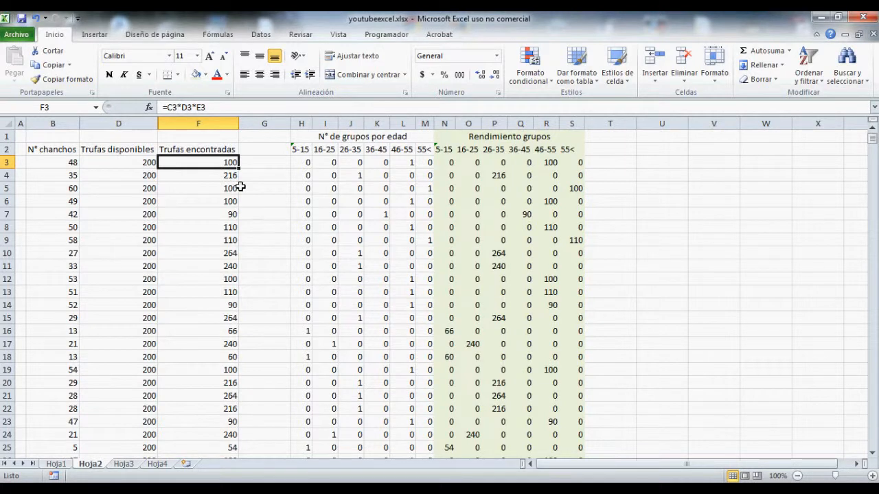
drag(289, 124, 266, 123)
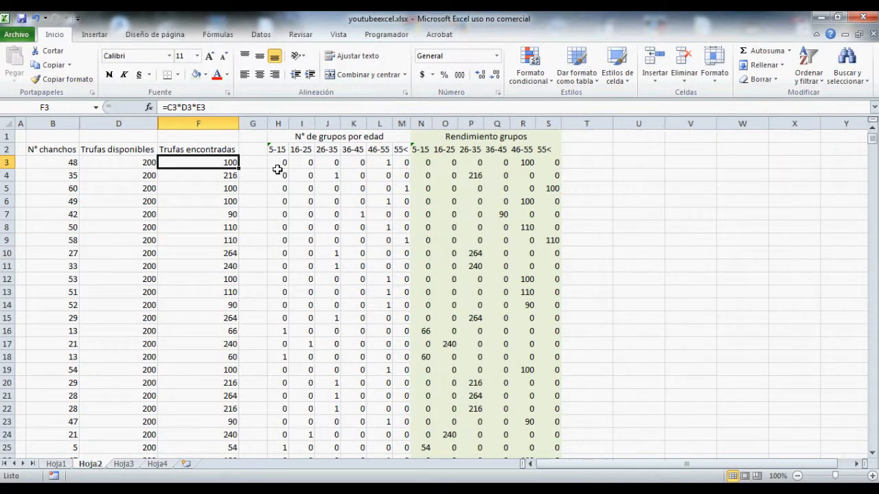
- Examine the age-group formulas in H3 and L3 and the Rendimiento grupos formula in R3, leaving them unedited
click(285, 163)
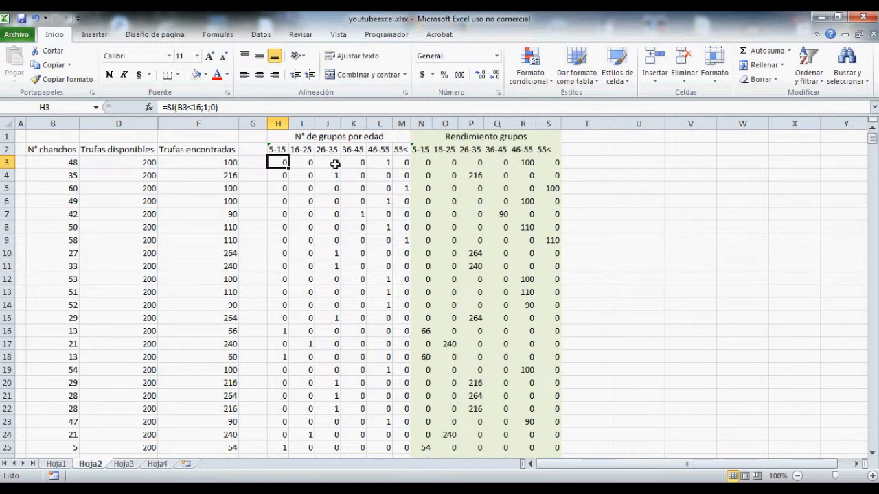
click(381, 162)
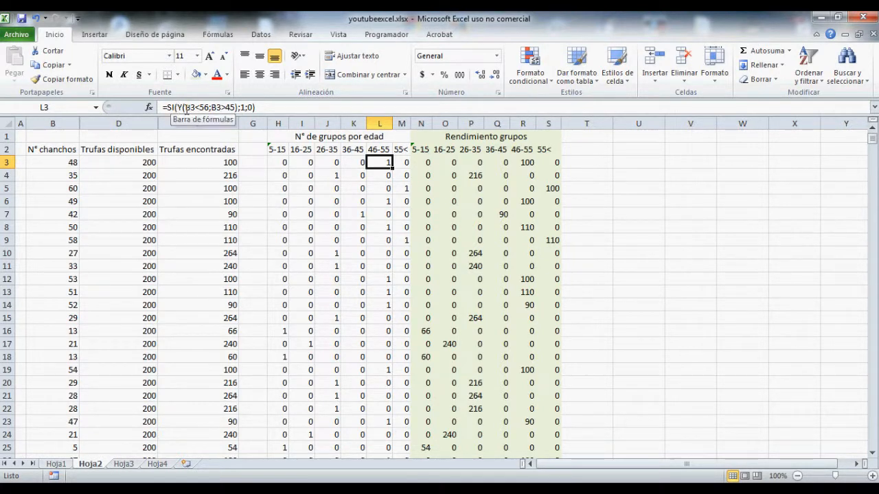
drag(185, 110, 175, 110)
click(379, 214)
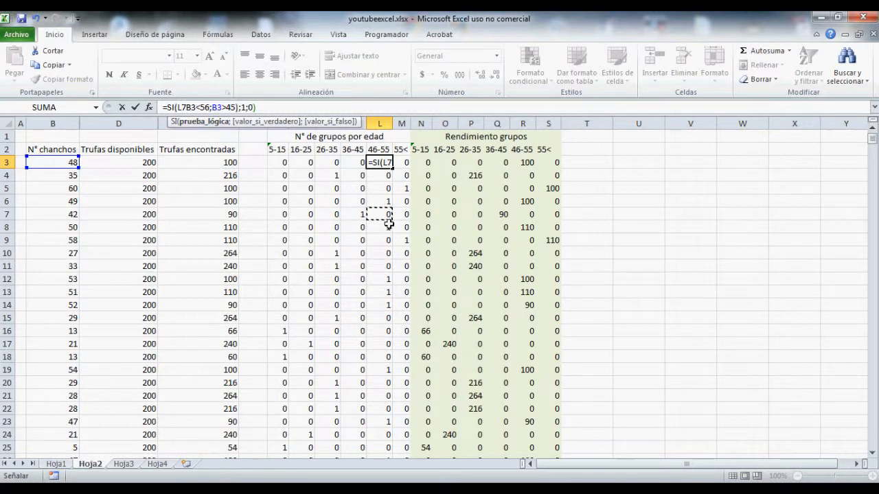
key(Escape)
scroll(402, 299, down, 2)
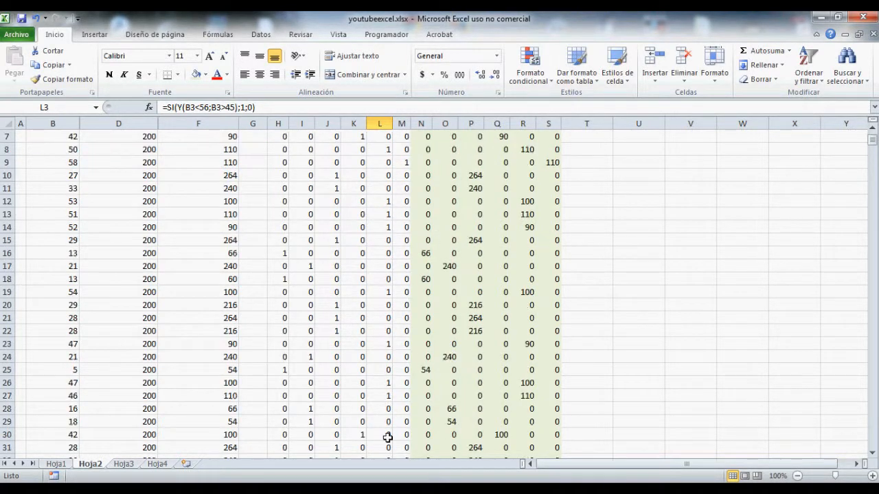
scroll(386, 427, up, 2)
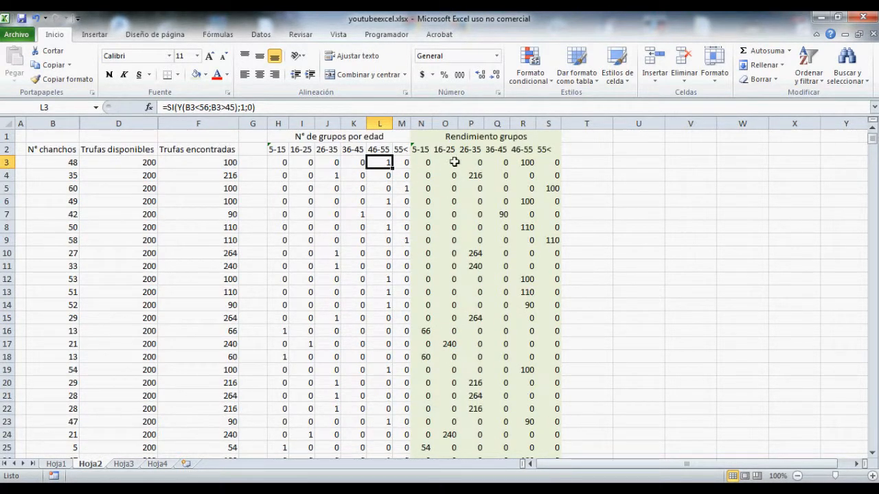
click(519, 162)
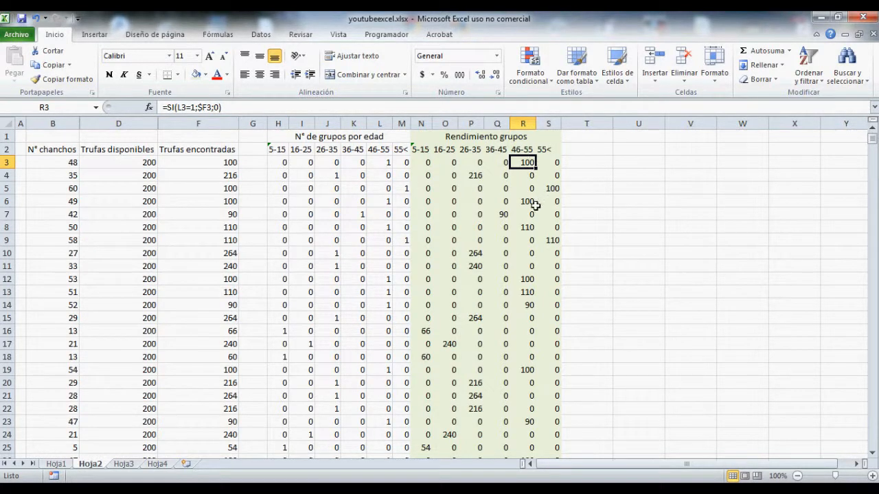
- Review the summary rows below the data and select the age-group totals in H702:M702
drag(872, 137, 852, 438)
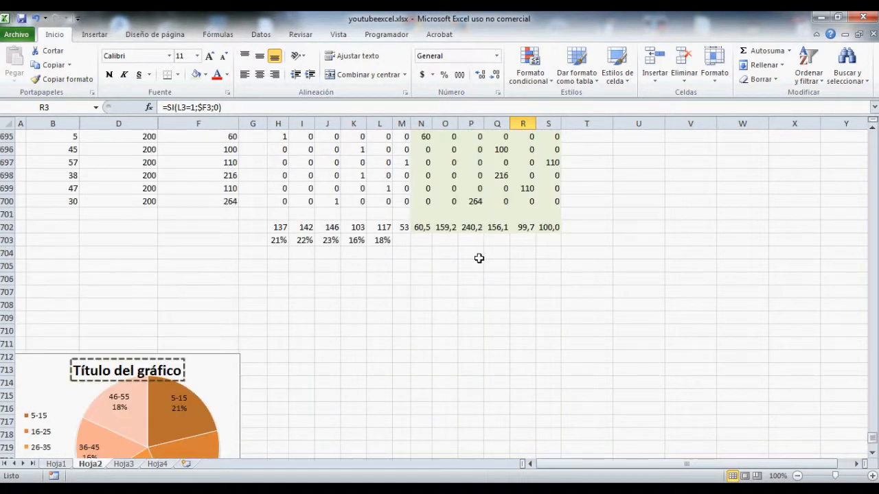
click(427, 228)
drag(516, 266, 498, 266)
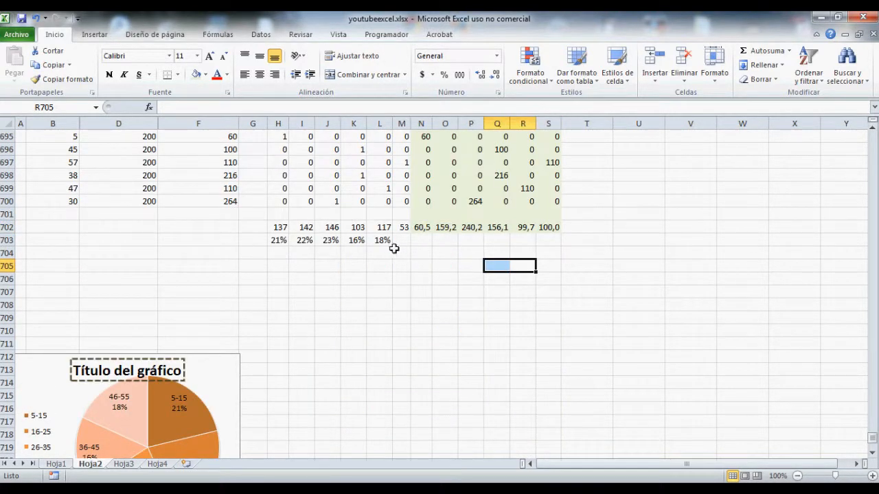
click(445, 356)
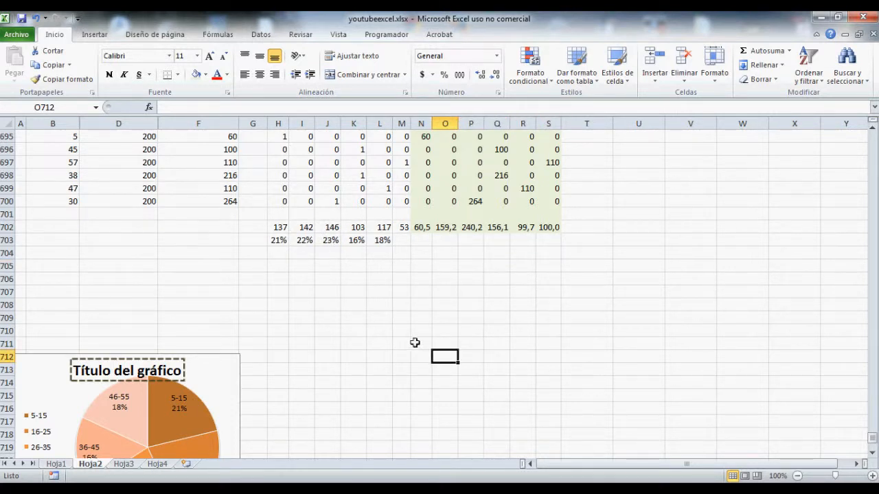
drag(275, 228, 404, 228)
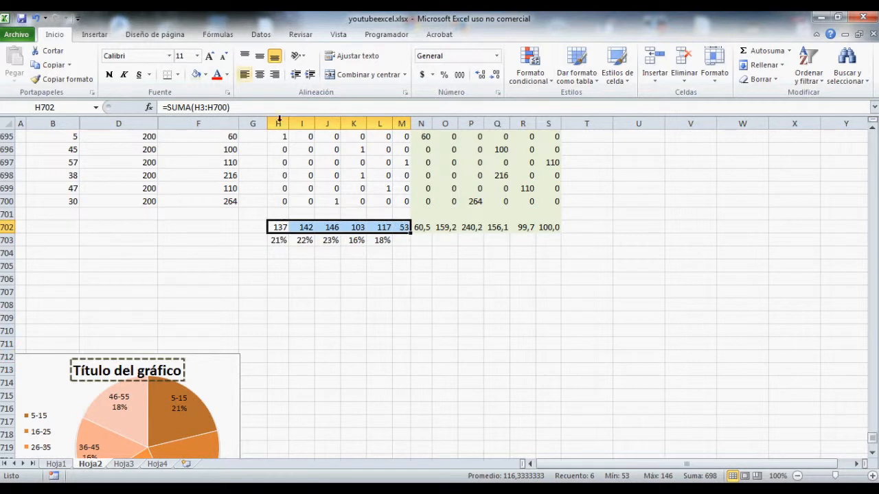
- Insert a 2-D clustered column chart of the age-group totals in H702:M702 and move it just below the summary rows
click(103, 36)
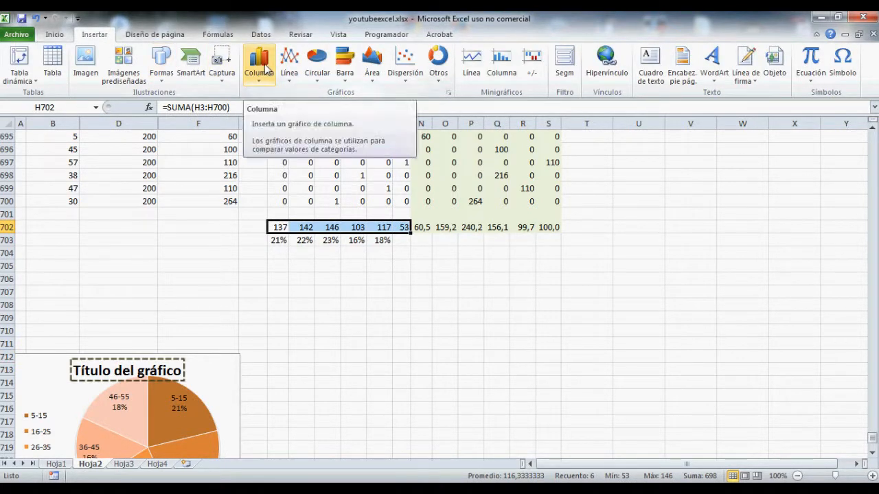
click(266, 71)
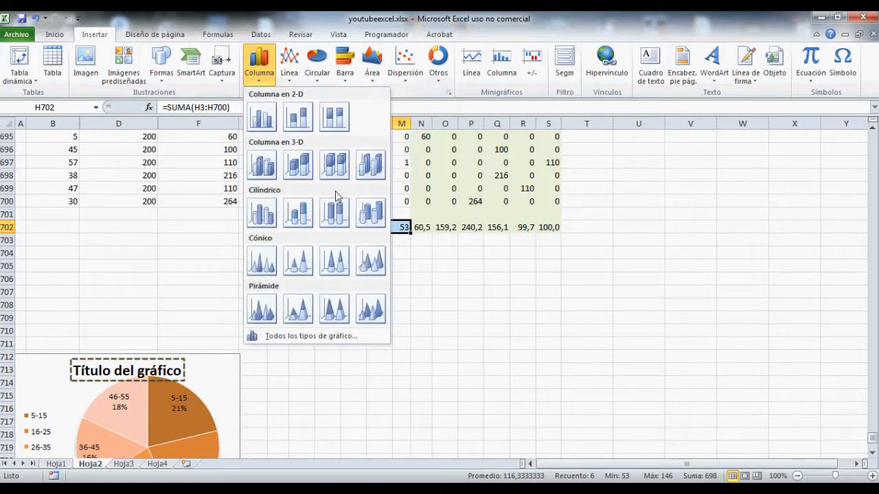
click(262, 114)
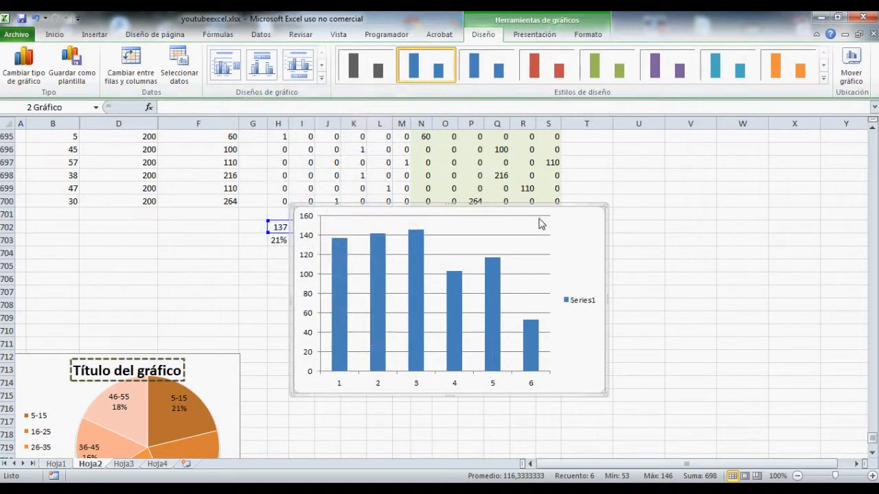
drag(587, 223, 587, 294)
scroll(583, 292, down, 3)
scroll(582, 289, up, 2)
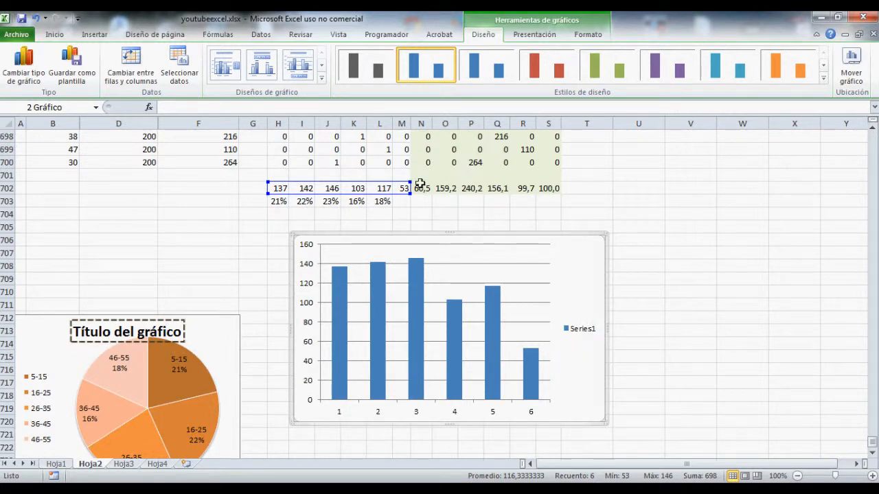
- Set the column chart's horizontal category labels to the age ranges in H2:M2
click(179, 72)
click(660, 337)
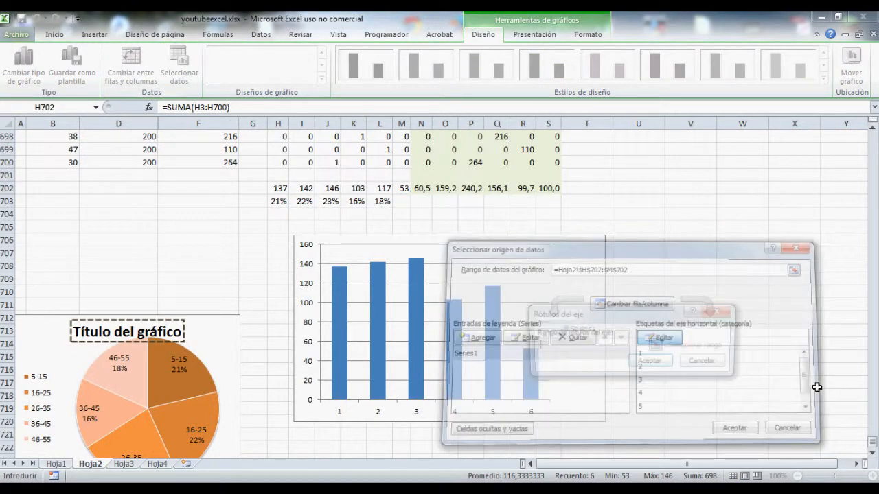
click(656, 347)
drag(872, 445, 856, 99)
drag(270, 142, 403, 149)
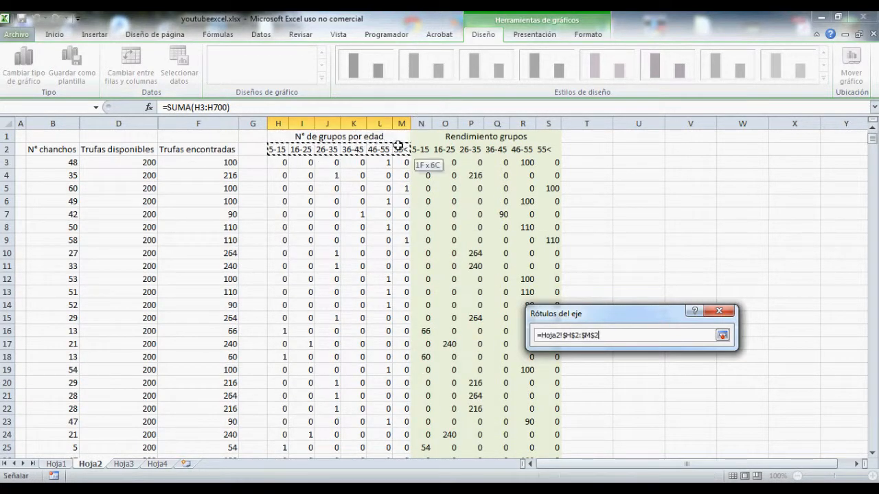
click(723, 335)
click(648, 362)
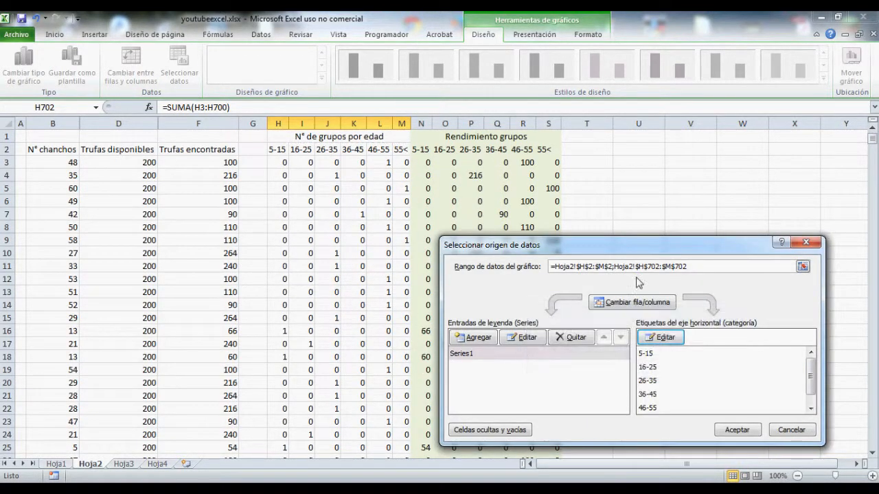
- Name the column chart's series from the N° de grupos por edad heading in H1 and apply the data source changes
click(526, 337)
click(656, 324)
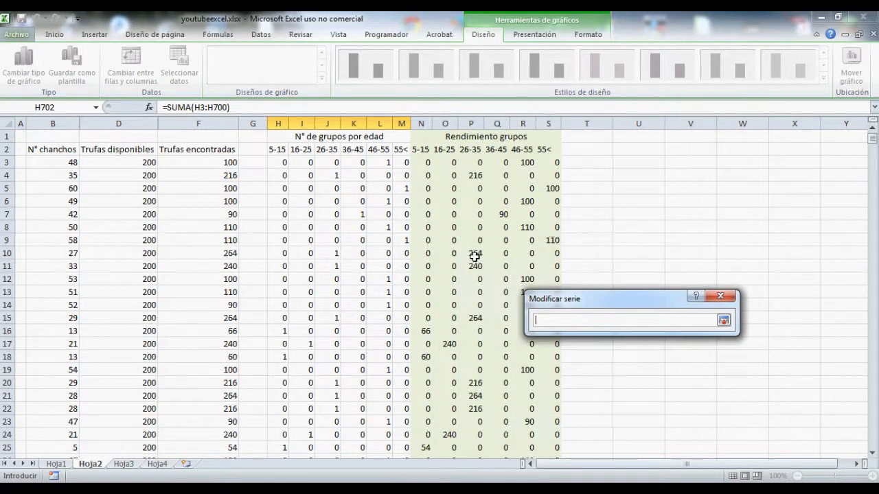
click(296, 136)
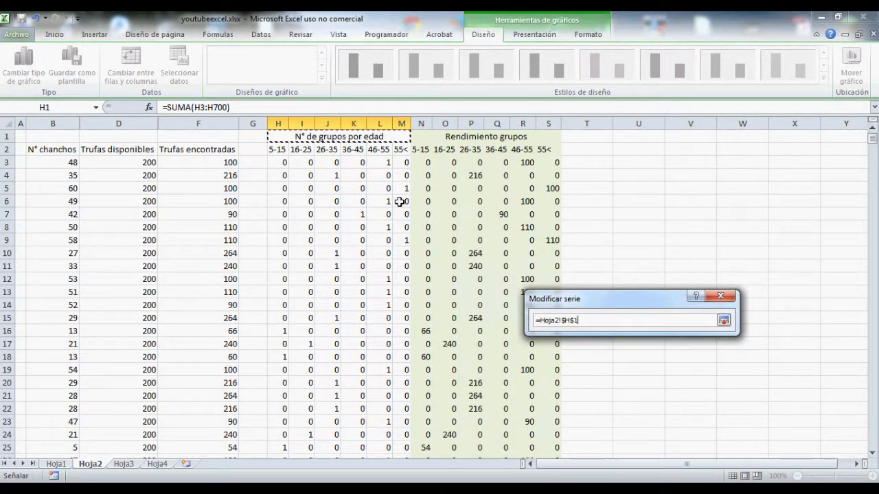
click(724, 321)
key(Return)
click(736, 430)
scroll(692, 418, down, 18)
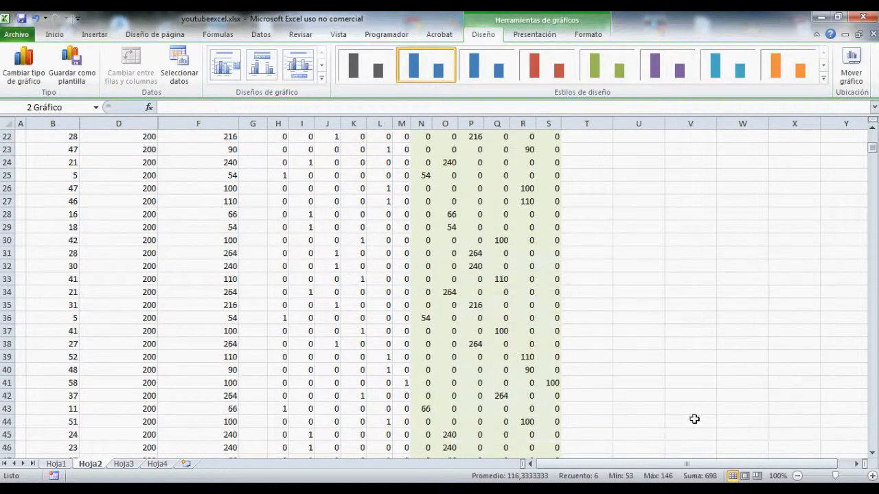
drag(872, 159, 873, 443)
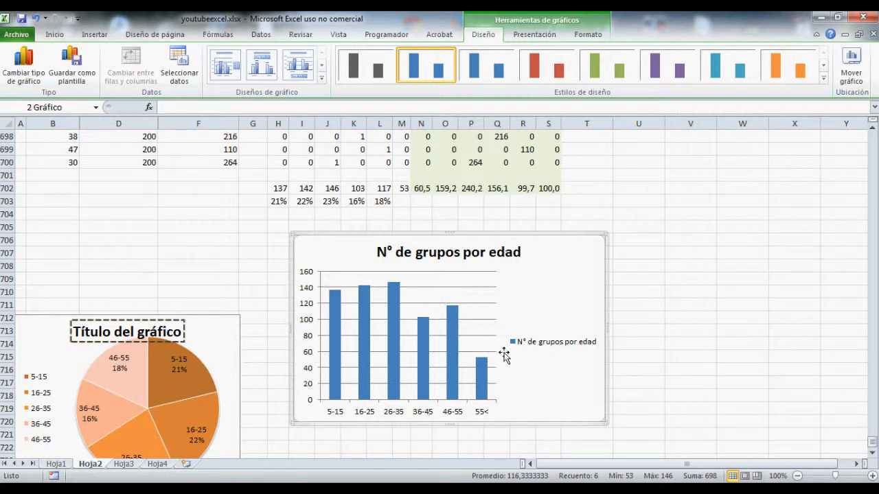
- Add a second series to the column chart, taking its name from the Rendimiento grupos heading in N1
click(423, 191)
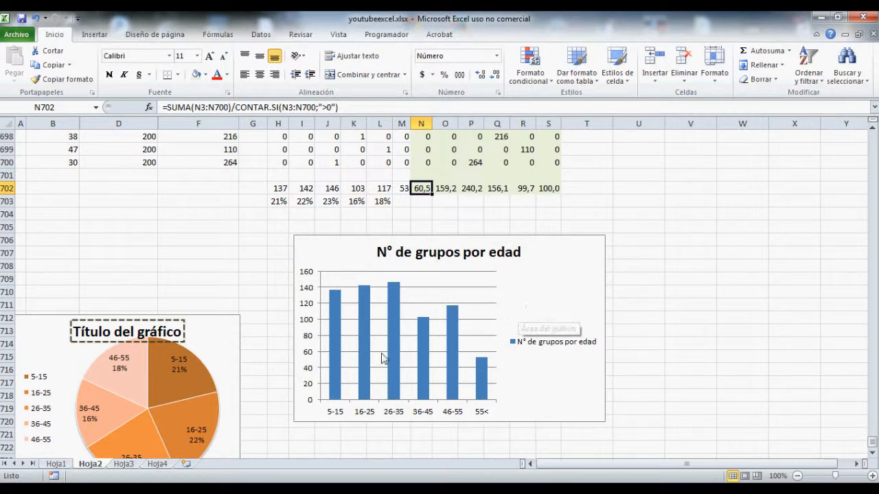
click(363, 325)
click(177, 66)
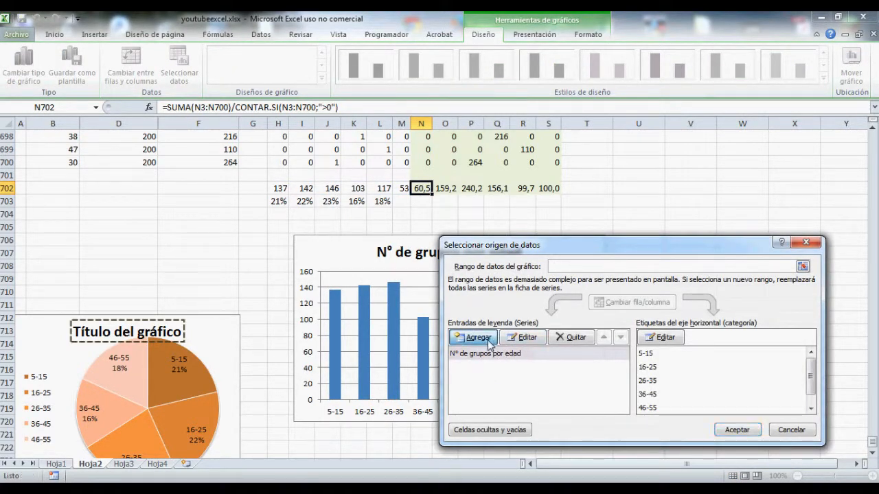
click(472, 337)
click(656, 332)
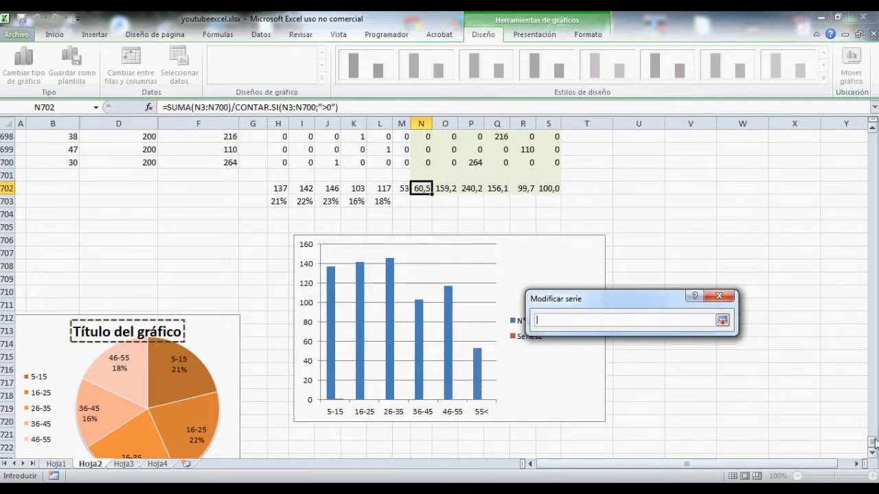
drag(872, 448, 872, 137)
click(461, 137)
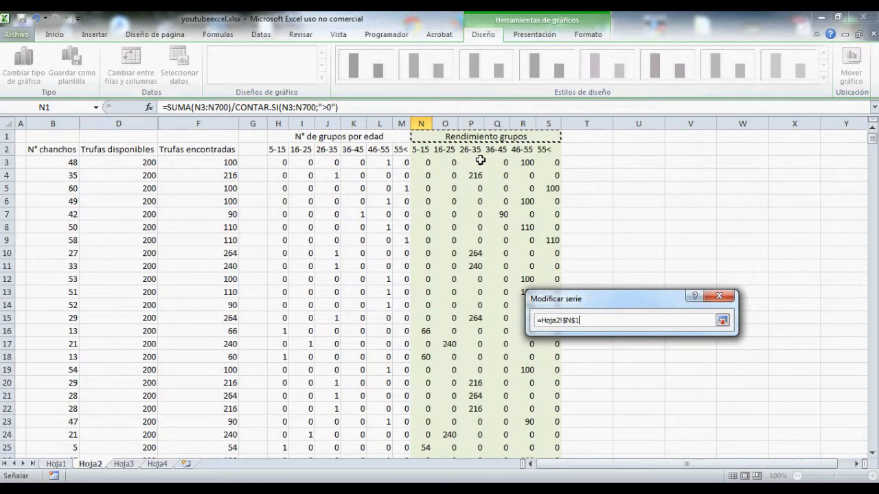
click(722, 320)
- Set the values of the Rendimiento grupos series to the averages in N702:S702
click(655, 354)
drag(872, 171, 872, 448)
drag(421, 188, 542, 198)
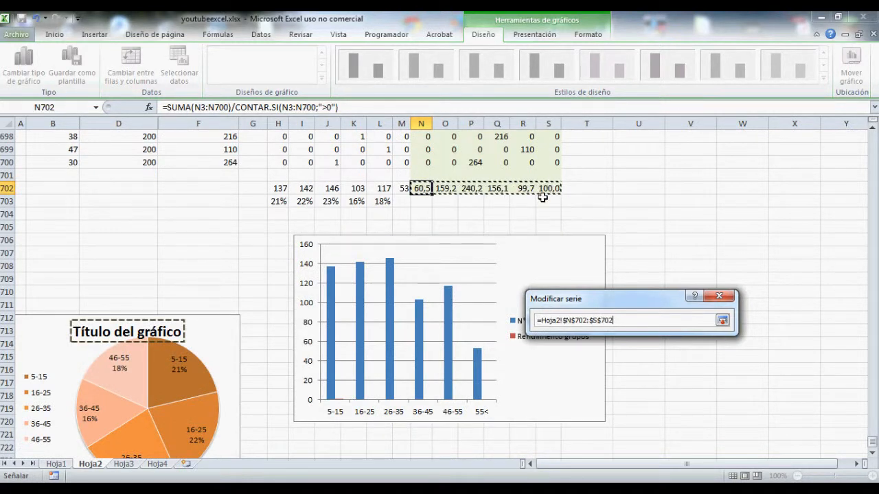
click(723, 320)
click(639, 379)
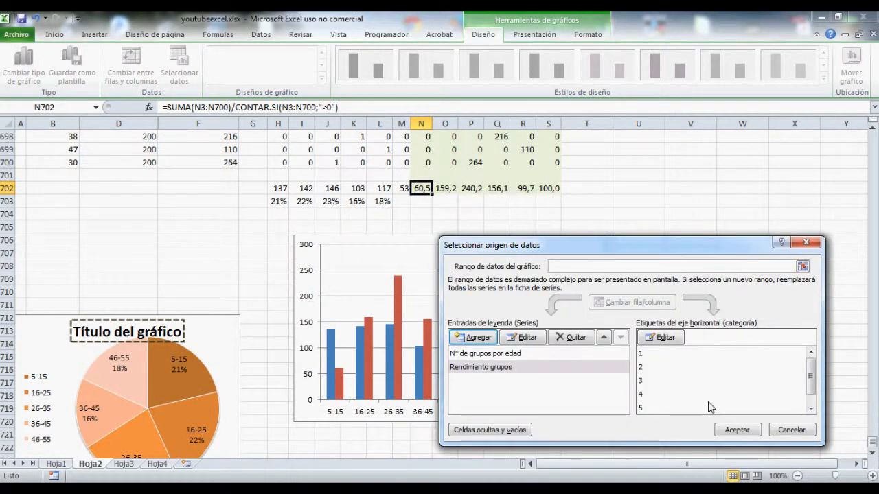
- Set the horizontal labels of the Rendimiento grupos series to N2:S2, apply the data source and deselect the chart
click(676, 339)
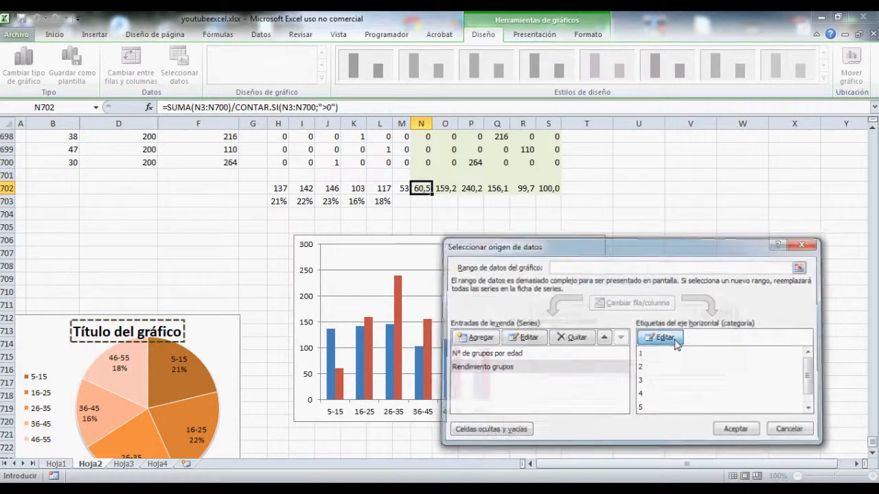
click(657, 345)
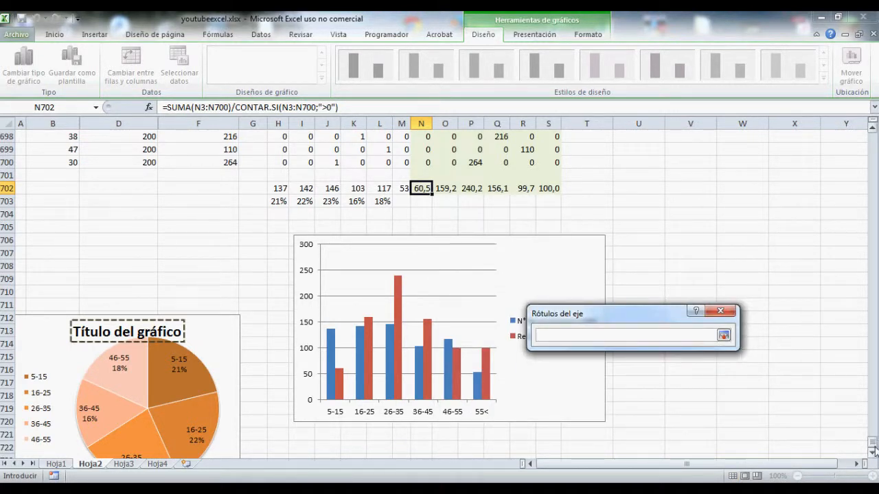
drag(872, 448, 871, 137)
drag(421, 149, 549, 150)
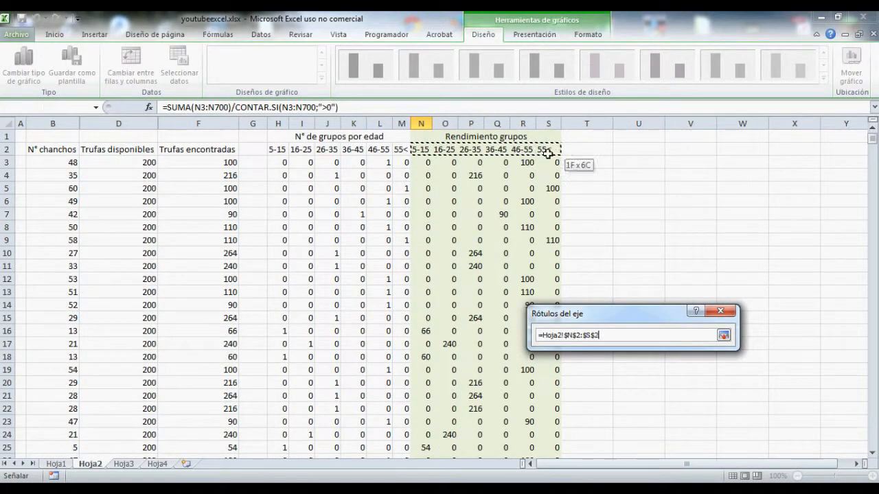
click(723, 335)
click(652, 362)
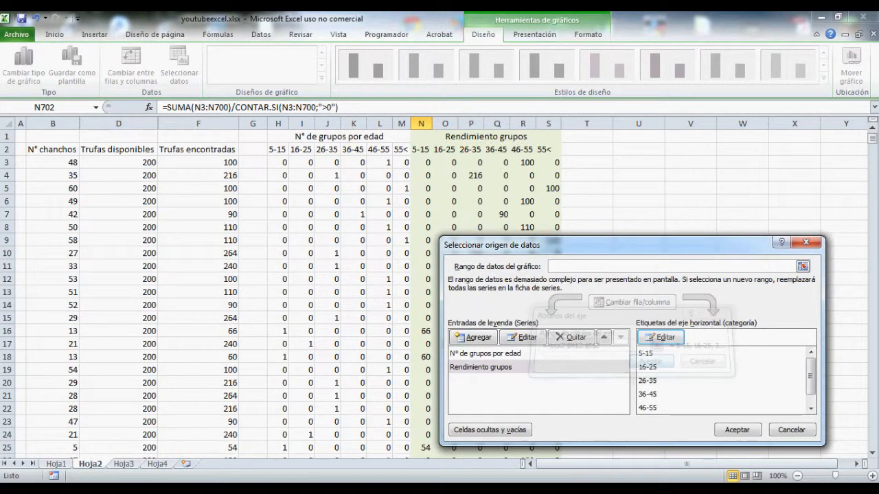
click(737, 430)
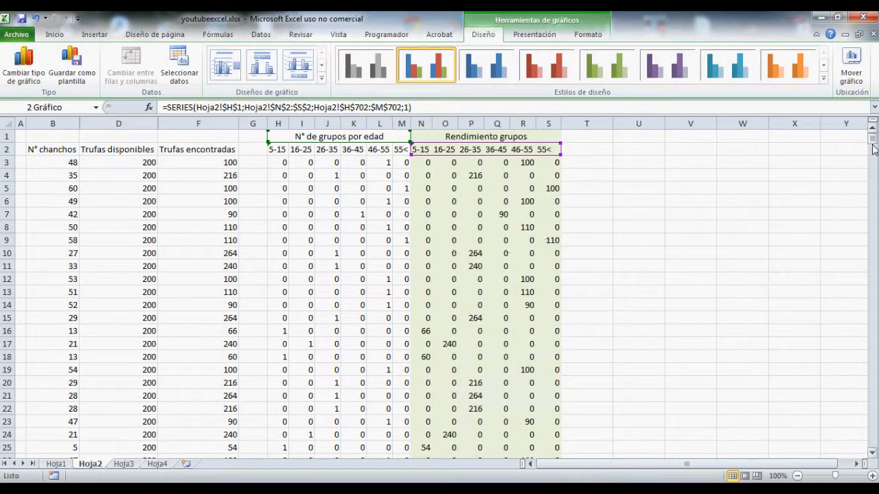
drag(870, 141, 872, 474)
click(633, 383)
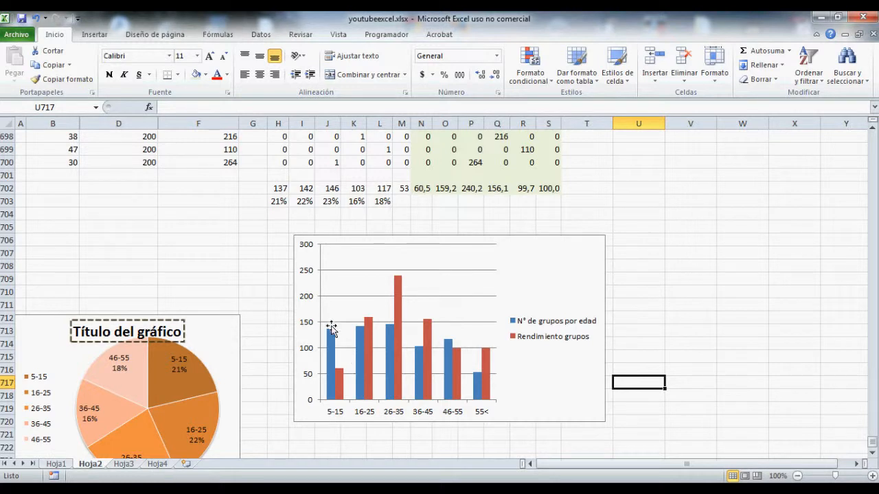
- Change the chart type of the Rendimiento grupos series to a plain 2-D line, leaving N° de grupos por edad as columns
mouse_move(332, 340)
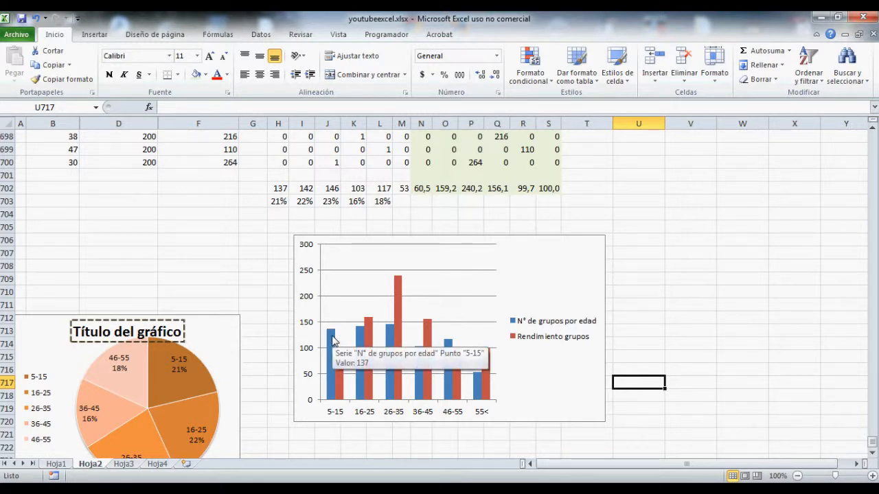
mouse_move(341, 386)
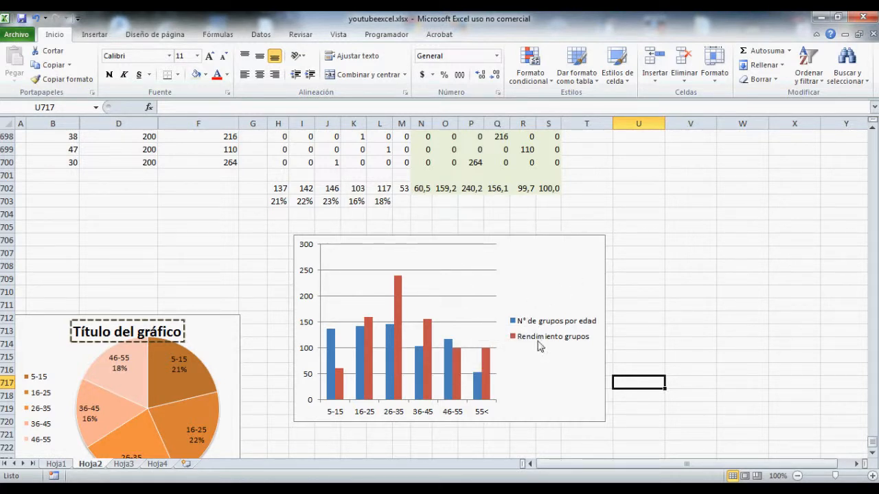
click(401, 327)
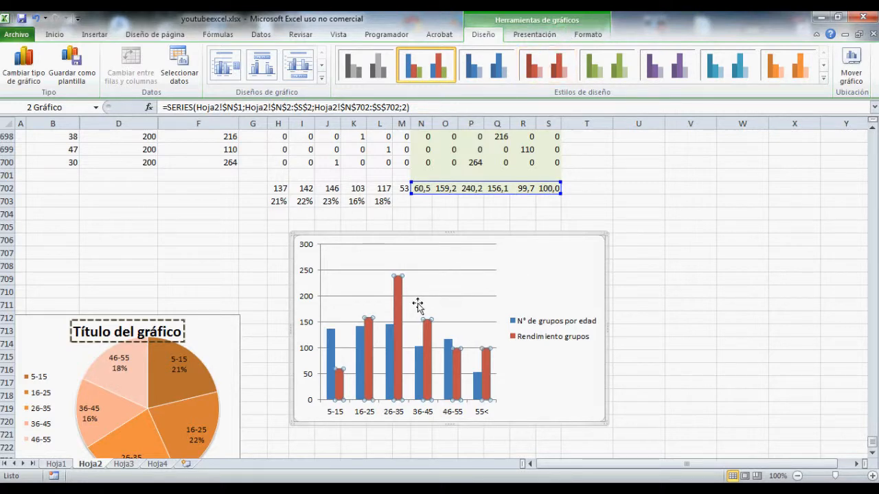
click(21, 82)
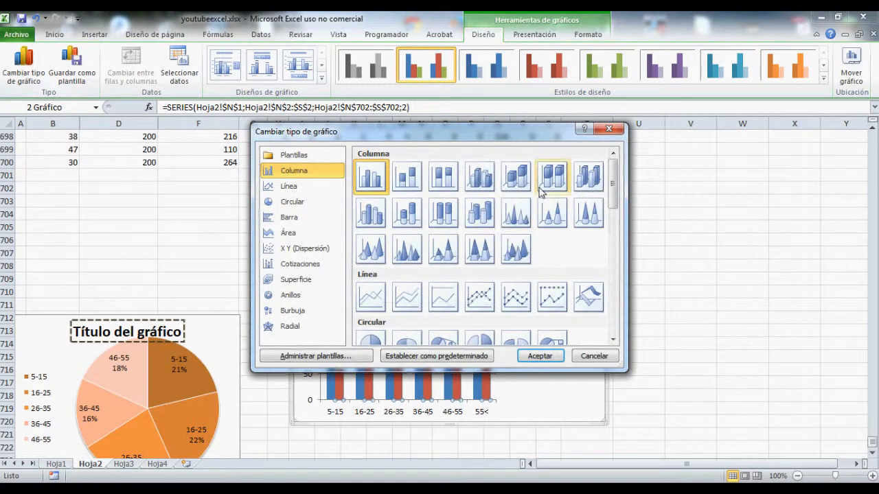
drag(613, 195, 613, 221)
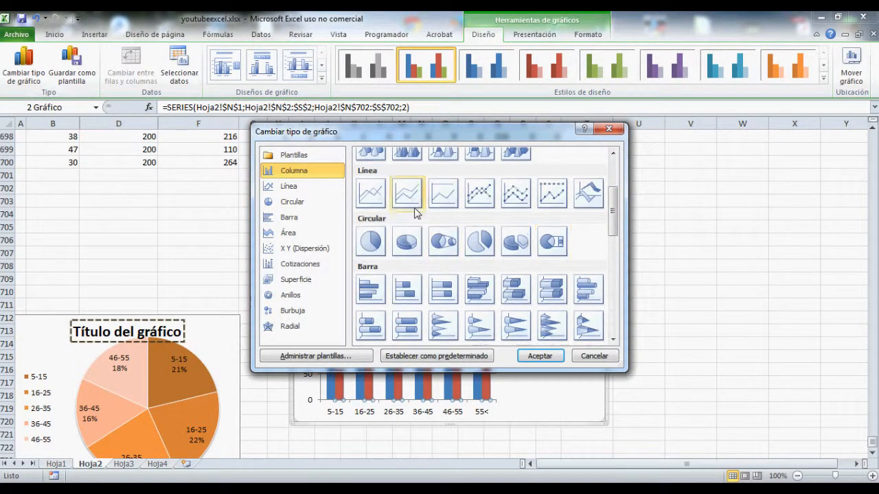
click(371, 193)
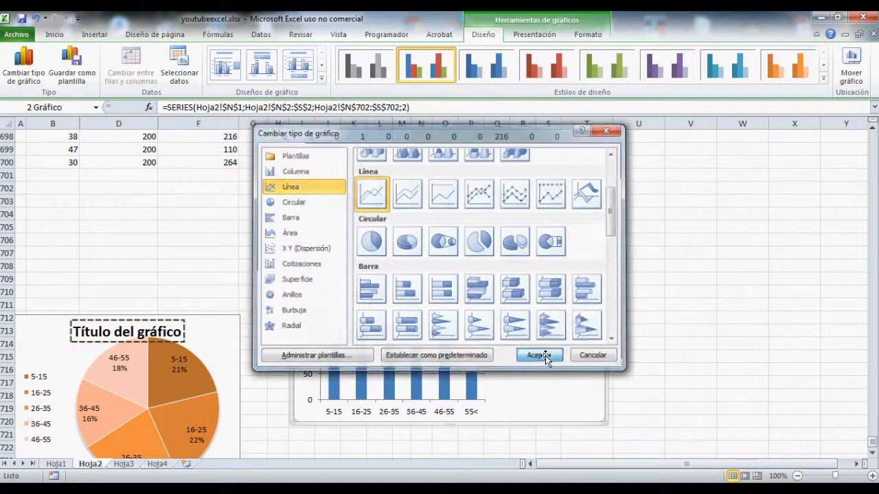
click(540, 356)
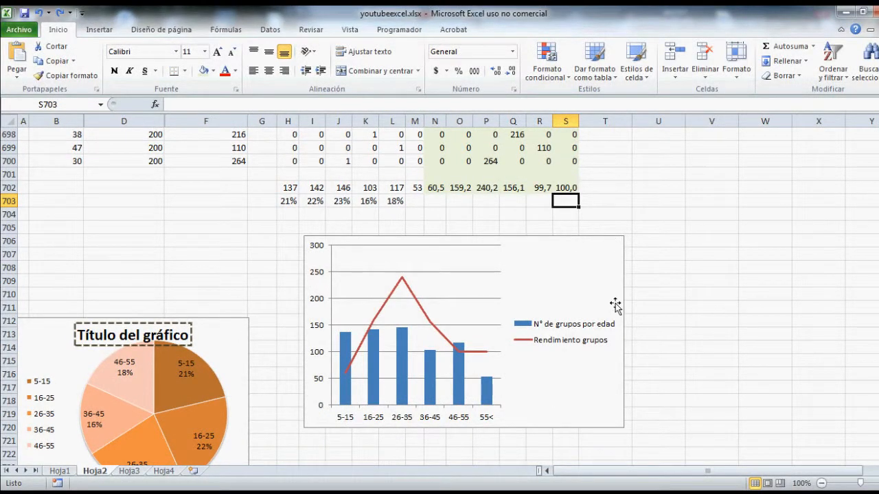
- Add a rotated title to the primary vertical axis of the combined column-line chart
click(423, 319)
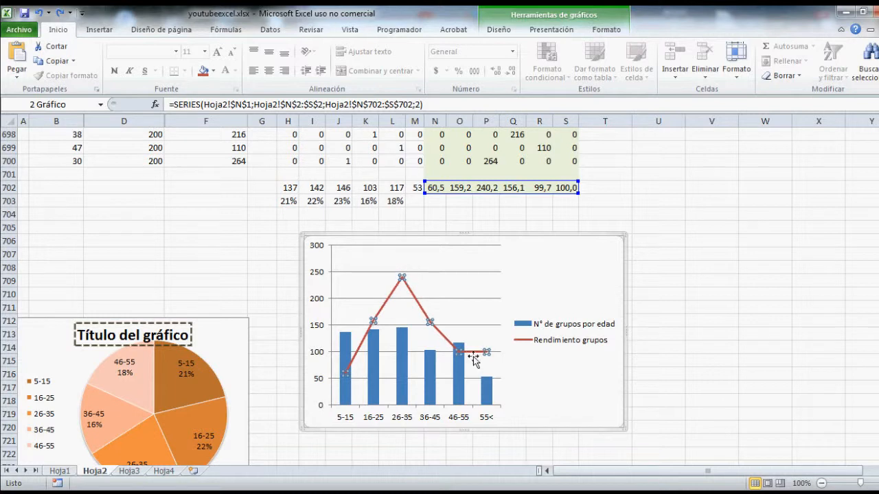
click(406, 357)
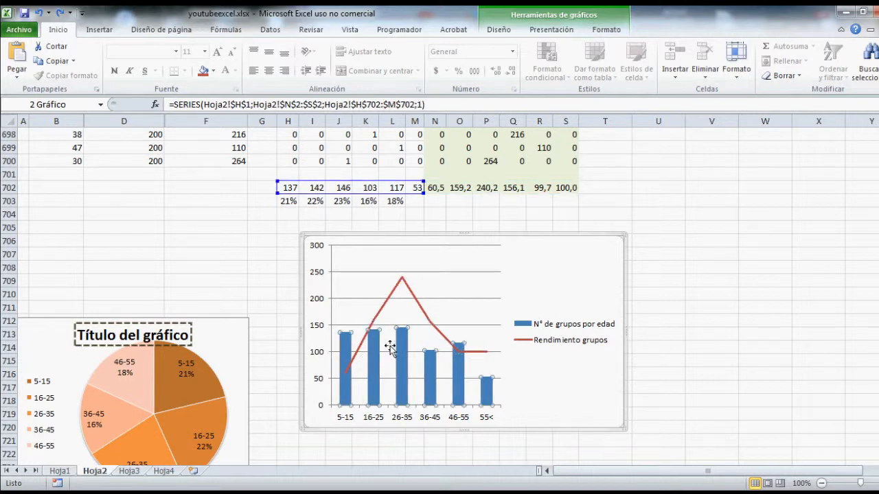
click(315, 307)
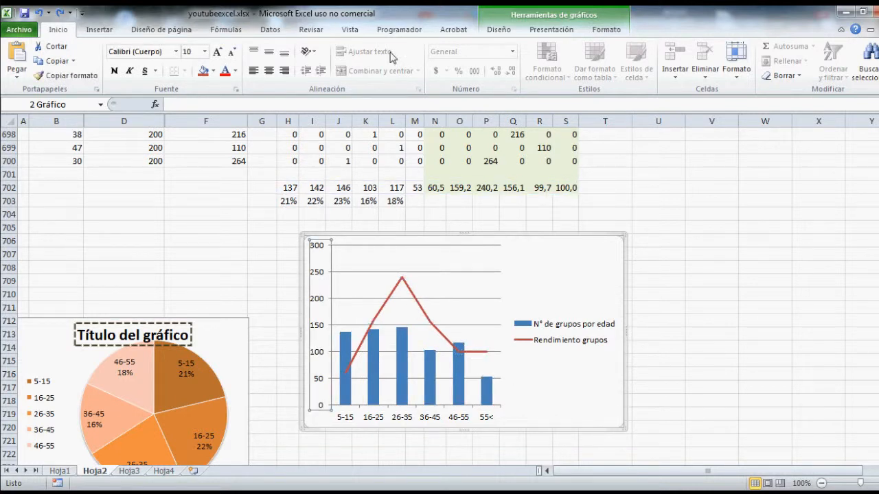
click(486, 32)
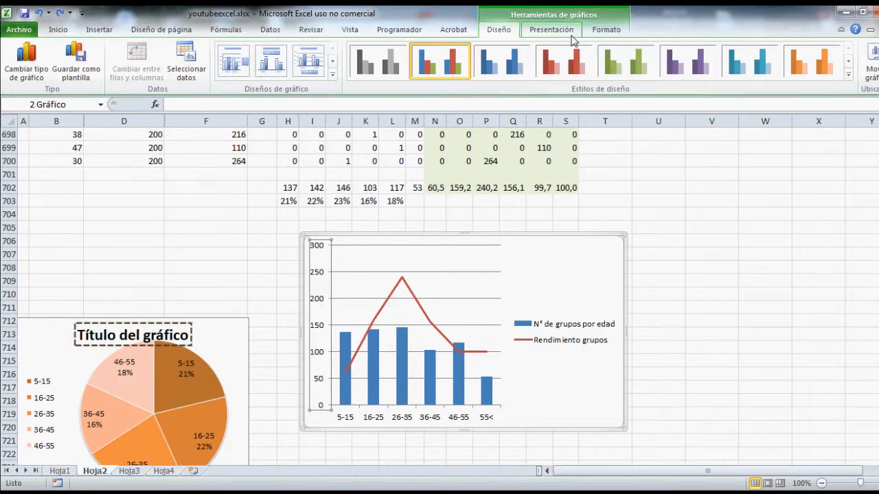
click(552, 29)
click(307, 64)
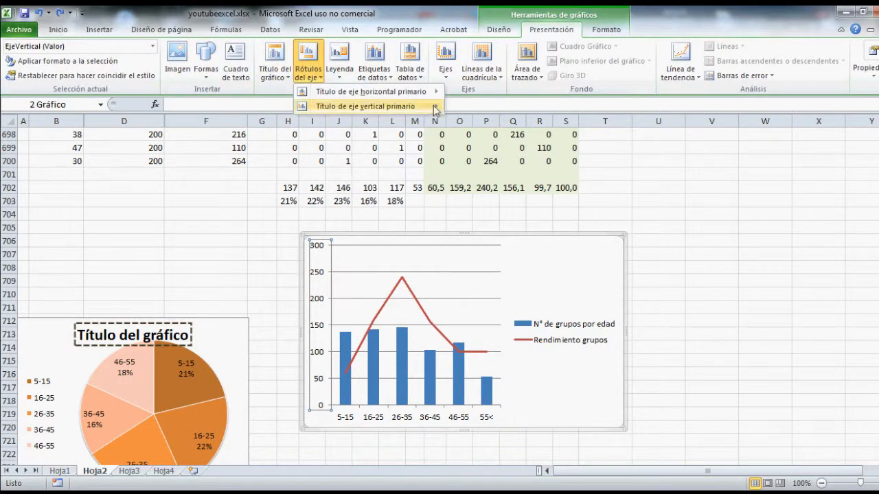
mouse_move(435, 110)
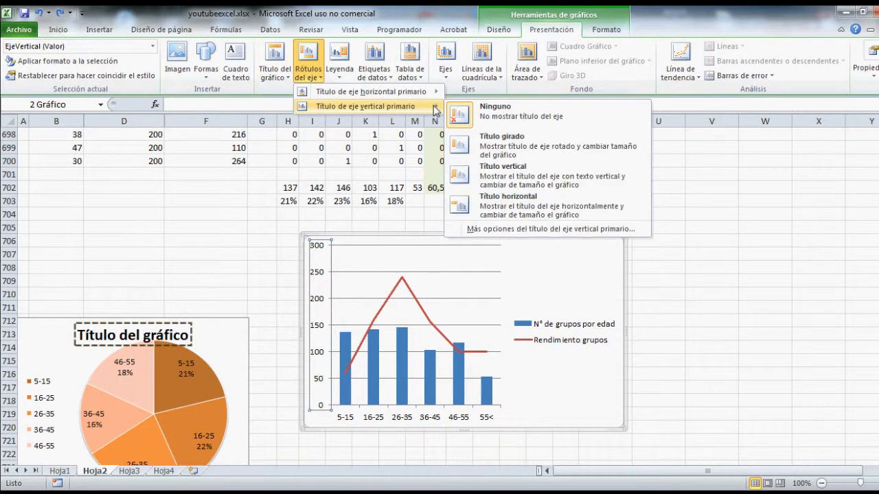
click(531, 147)
- Replace the primary vertical axis title text with "N° de chanchos por grupo" and deselect the chart
drag(323, 303, 331, 357)
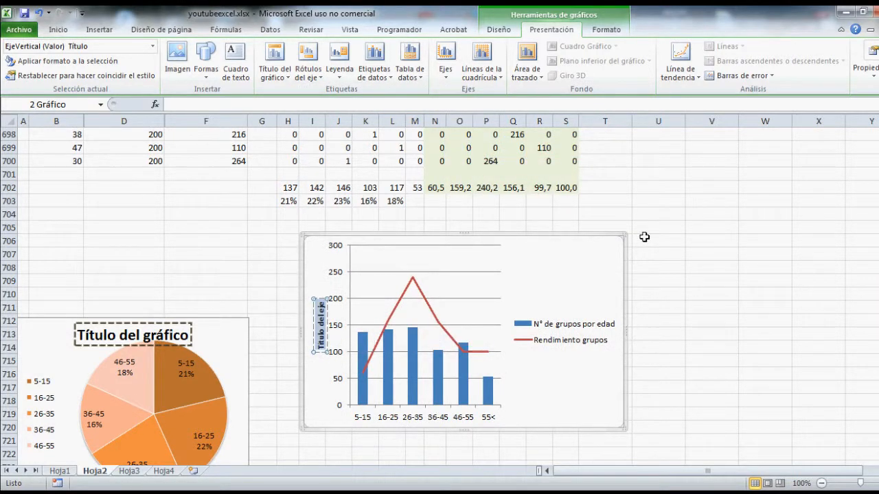
text(N°)
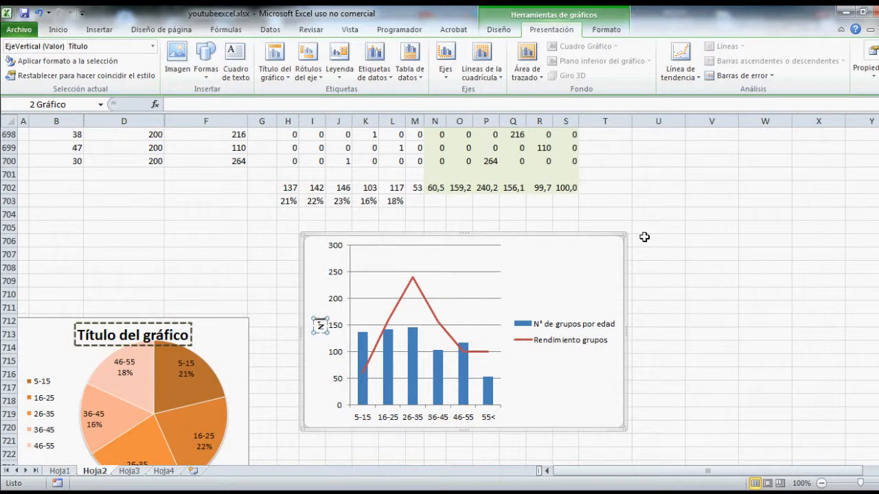
text( de cuan)
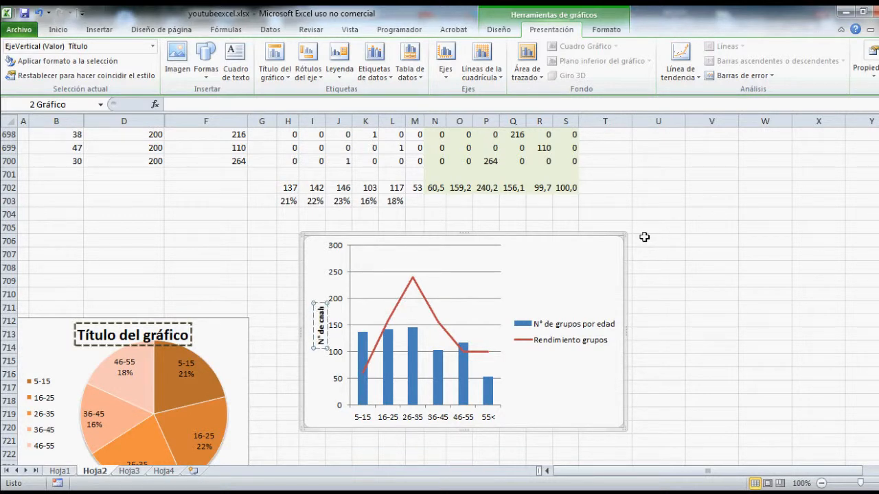
text(chos)
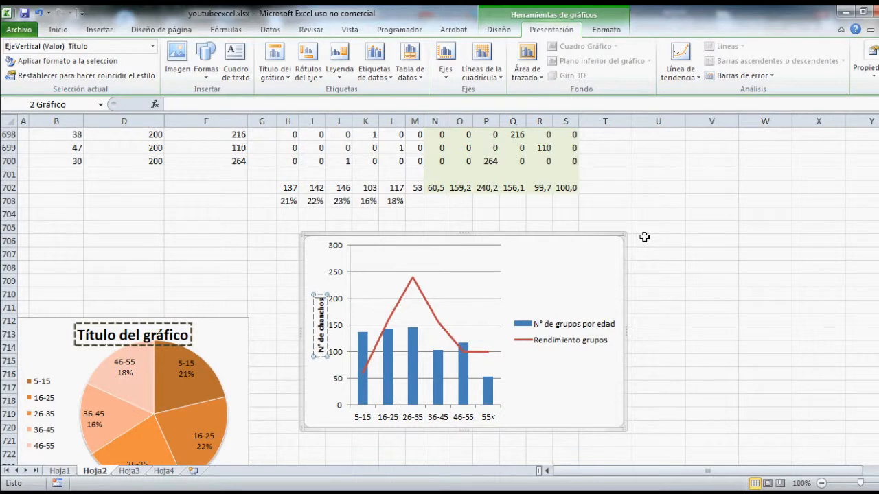
text( por grupo)
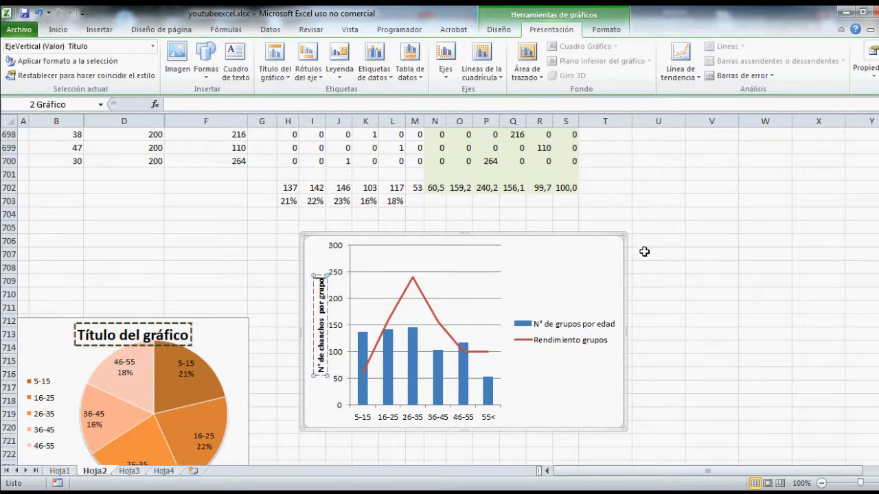
click(676, 278)
- Plot the Rendimiento grupos line series on the secondary axis
click(410, 280)
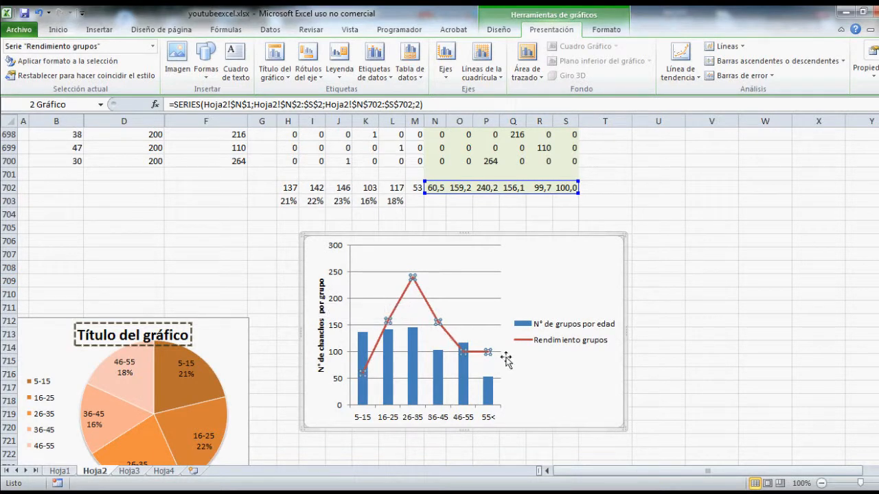
right_click(431, 312)
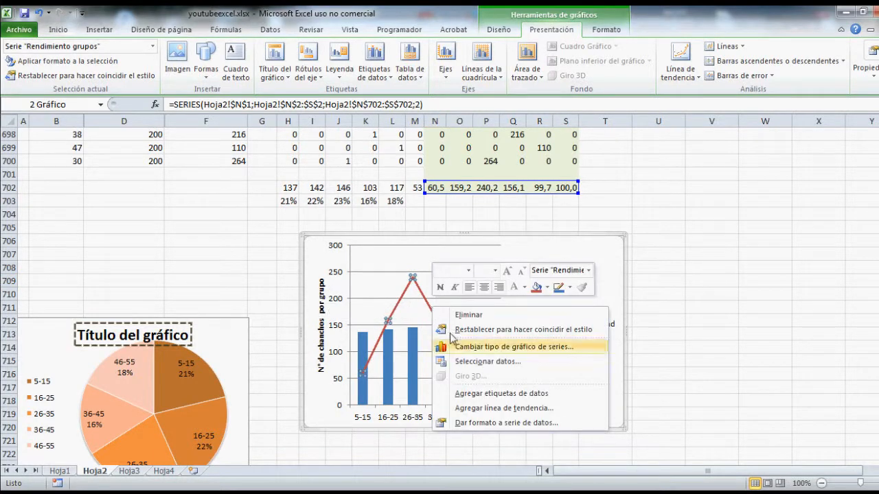
click(517, 423)
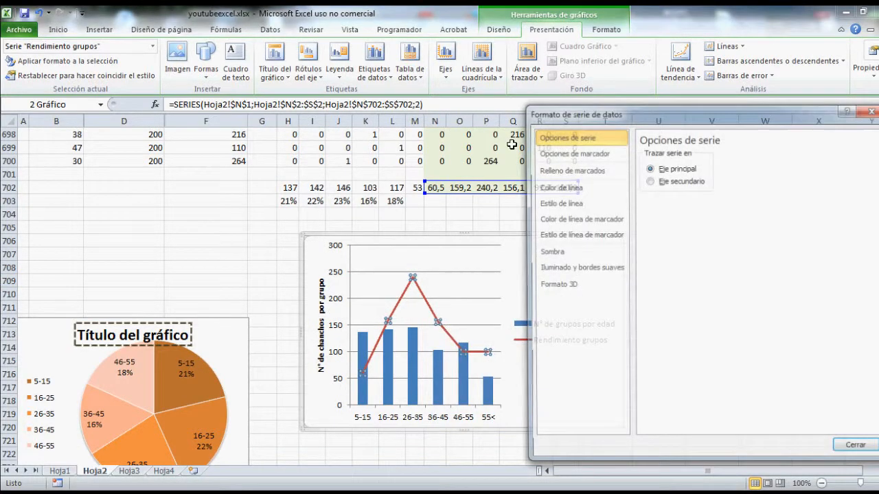
click(649, 181)
click(858, 451)
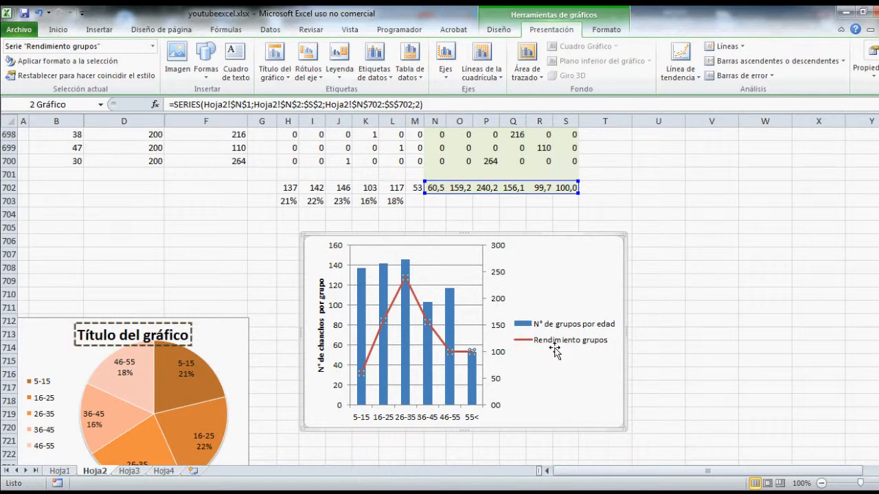
- Add a rotated title to the secondary vertical axis of the column-line chart
click(500, 306)
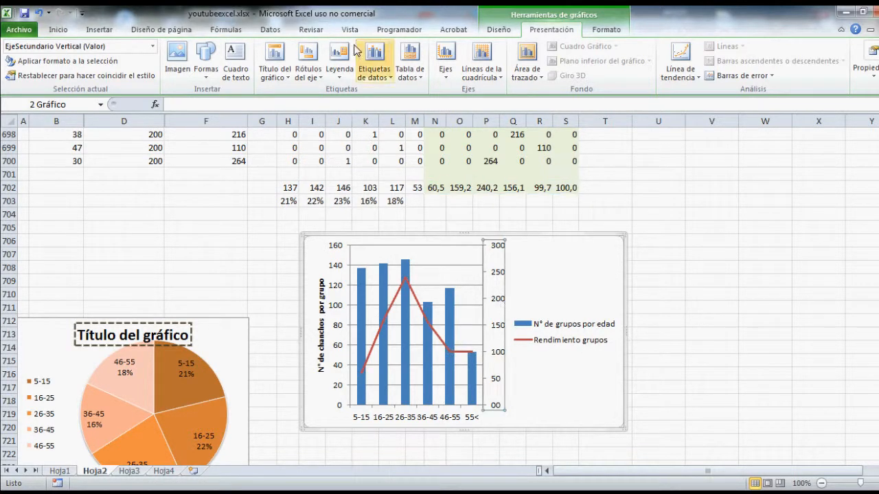
click(285, 78)
click(308, 77)
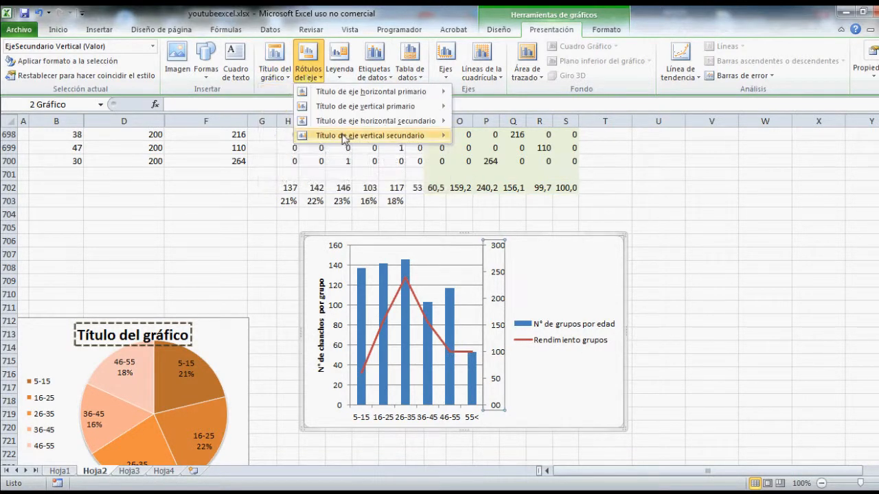
mouse_move(415, 136)
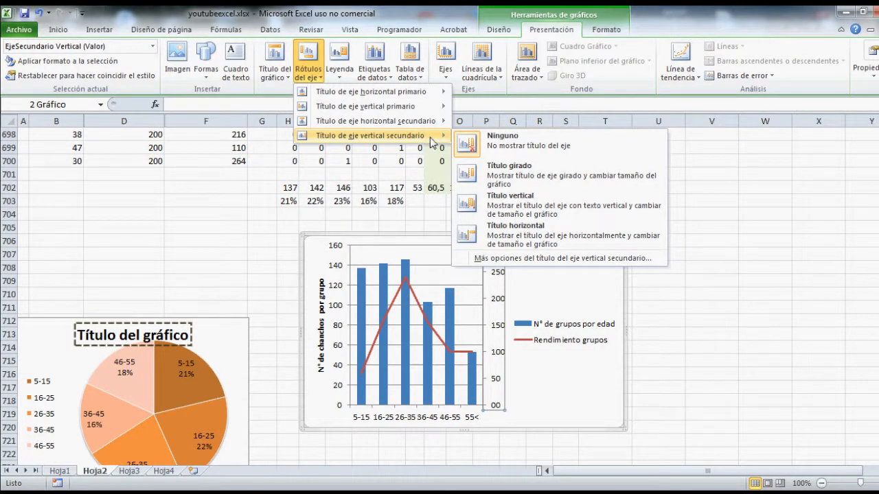
click(522, 172)
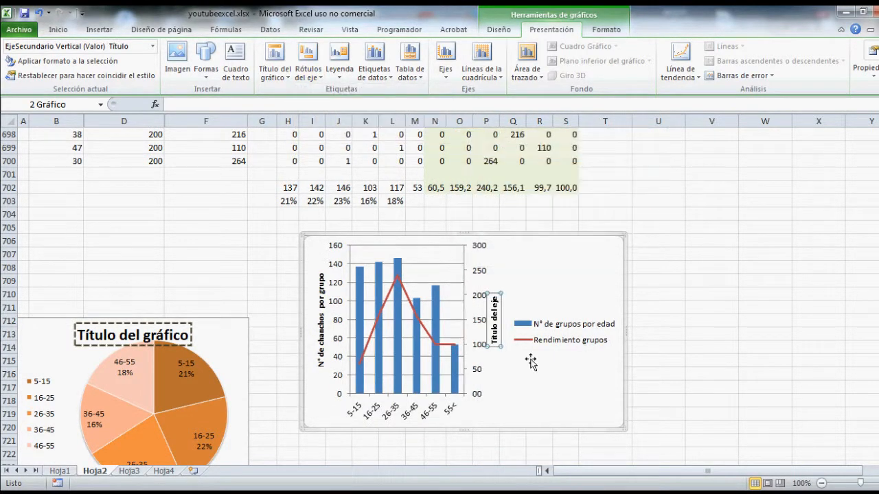
- Replace the secondary vertical axis title text with "Promedio de trufas encontradas" and deselect the chart
drag(494, 343, 482, 271)
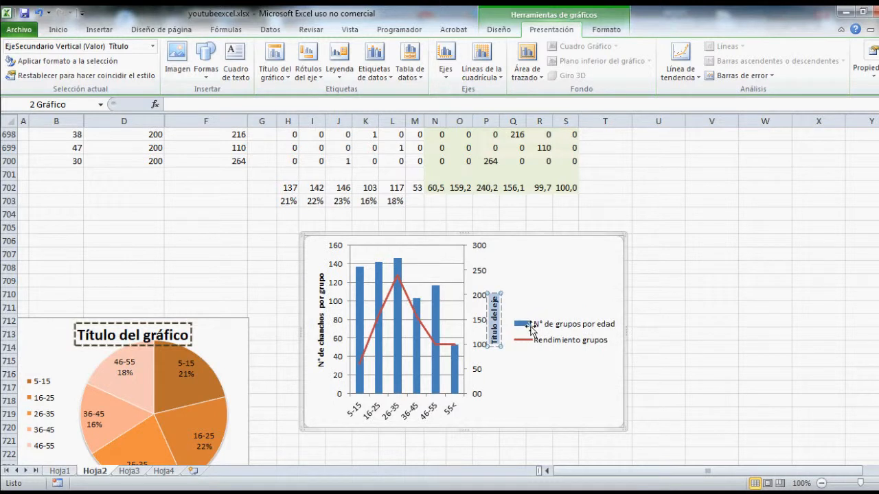
text(Prome)
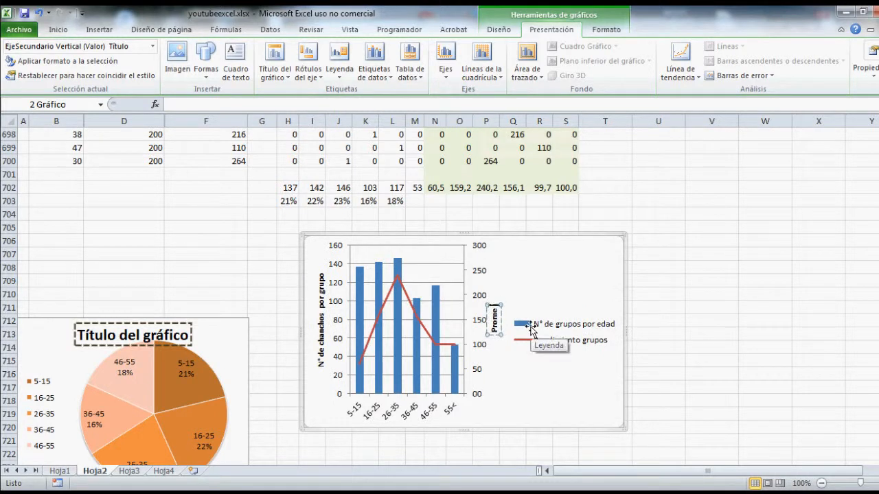
text(dio de truf)
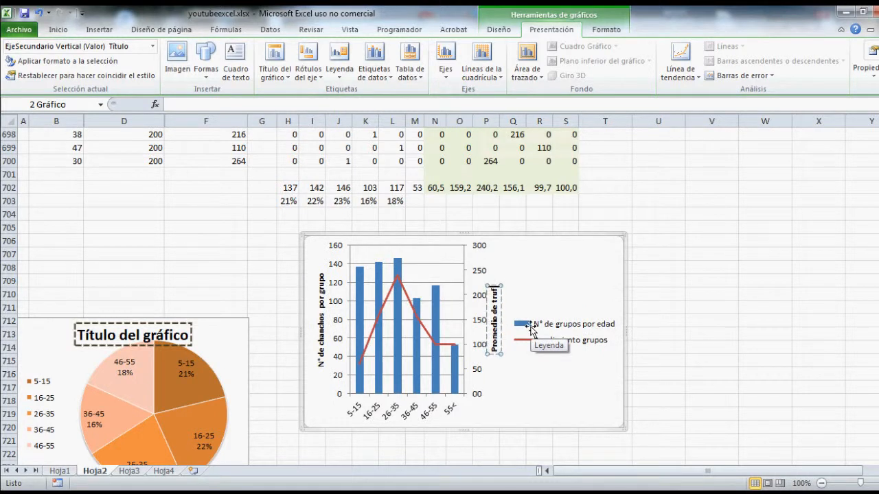
text(as encontradas)
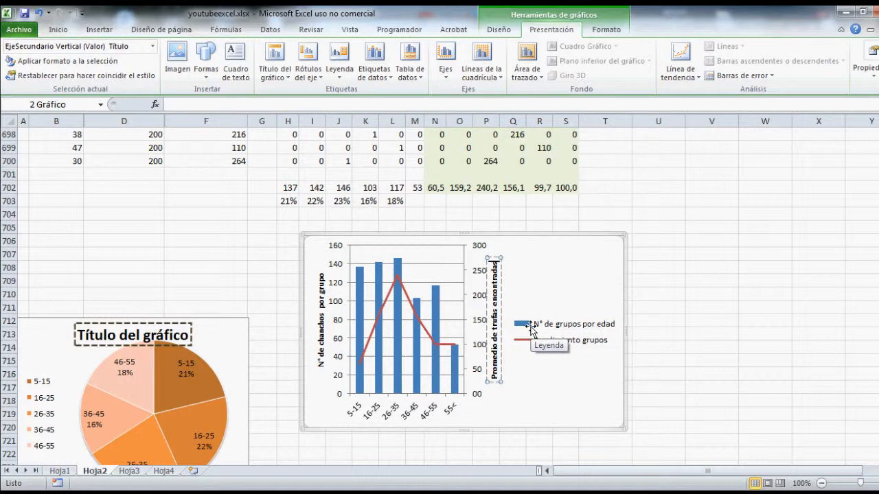
click(755, 404)
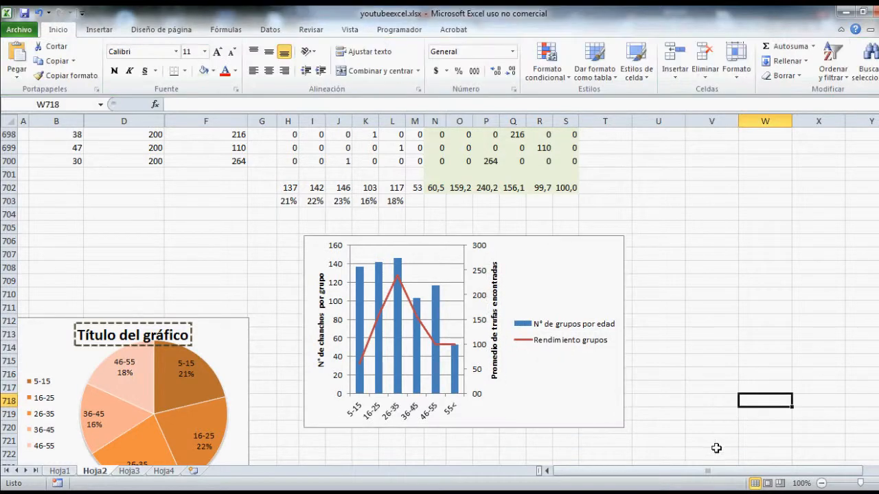
- Widen the column-line chart so it reaches into column V, and delete its legend
click(634, 389)
drag(624, 331, 750, 336)
click(697, 326)
key(Delete)
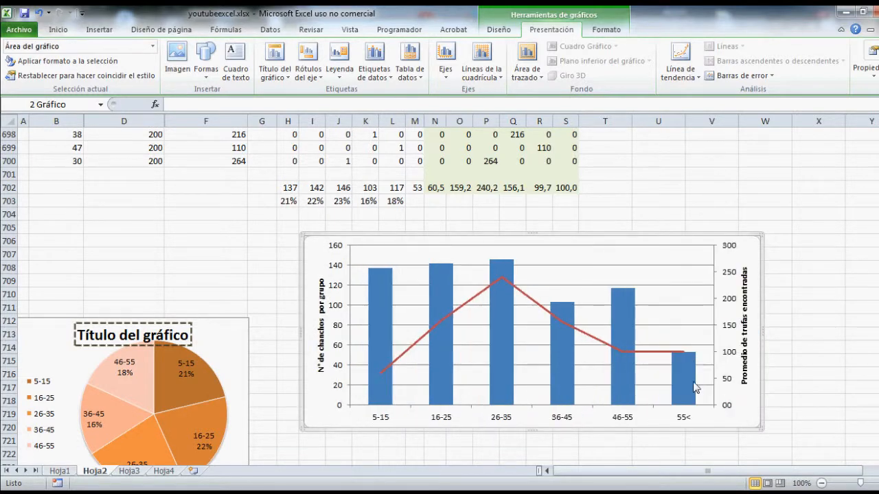
drag(762, 333, 716, 330)
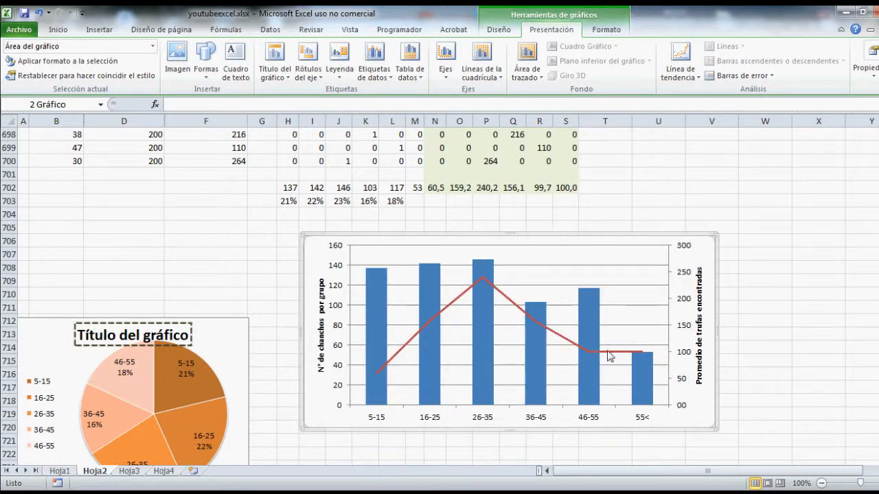
- Change the fill of the N° de grupos por edad columns to a picture or texture fill, keeping the default texture, and deselect the chart
click(511, 303)
click(491, 316)
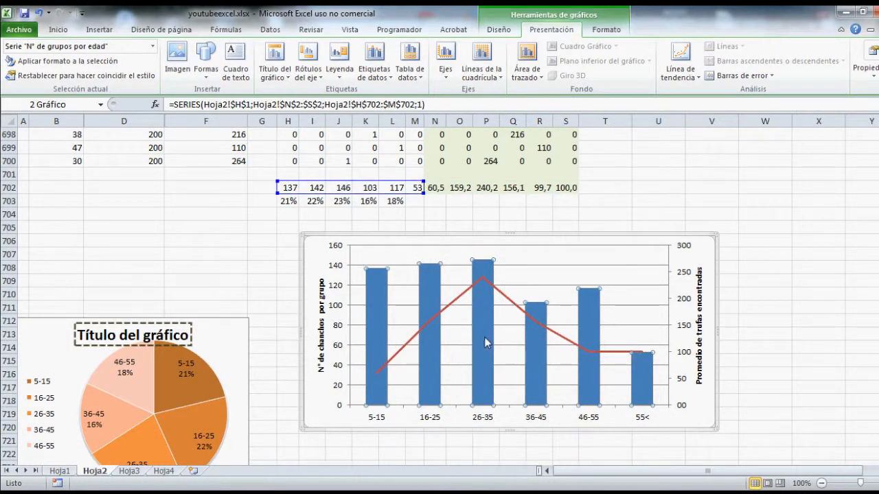
right_click(486, 342)
click(556, 455)
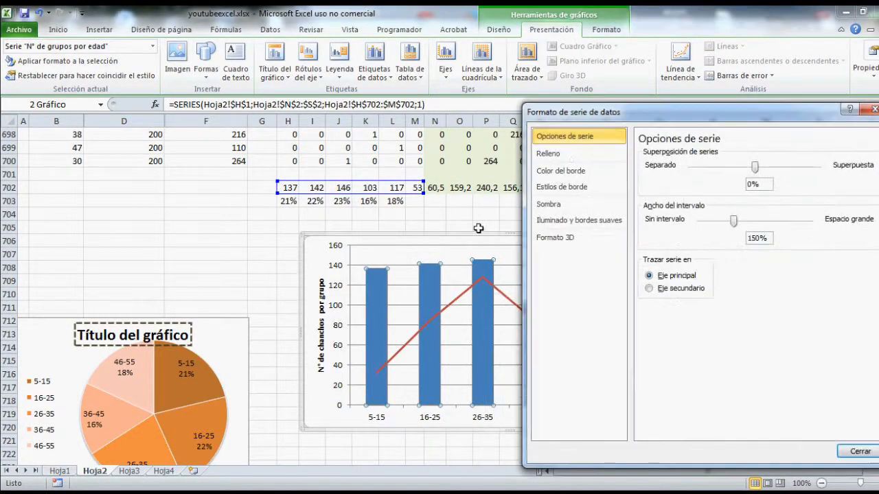
click(550, 154)
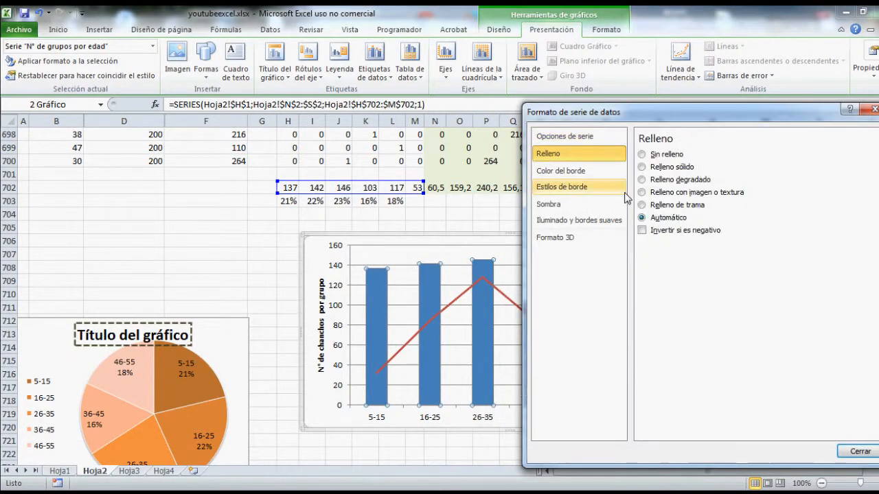
click(681, 180)
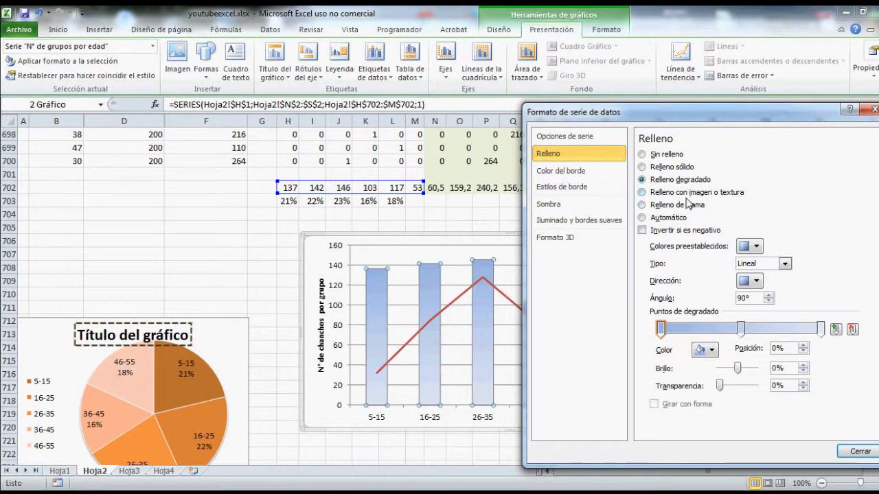
click(692, 193)
click(690, 180)
click(696, 193)
drag(721, 113, 535, 83)
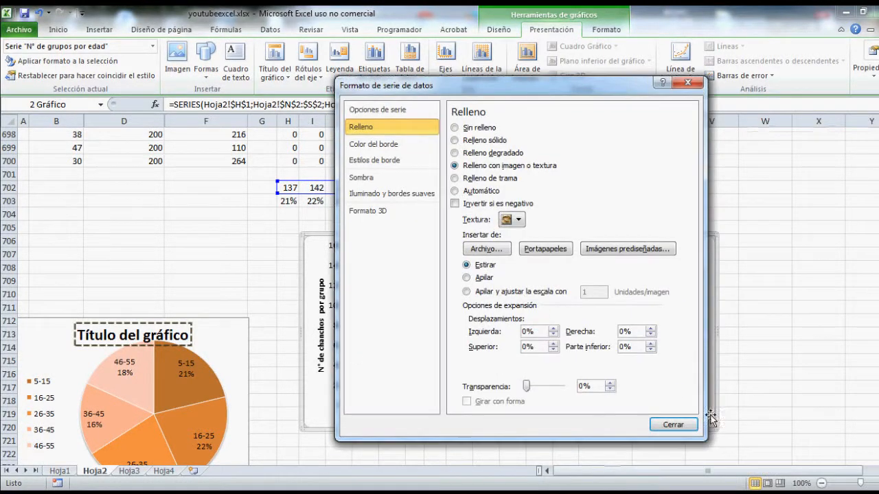
click(674, 422)
click(756, 374)
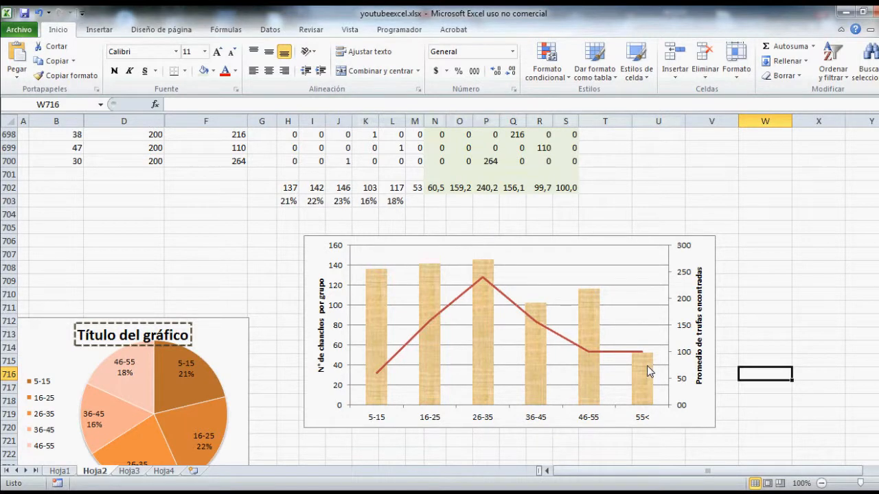
click(381, 292)
click(434, 284)
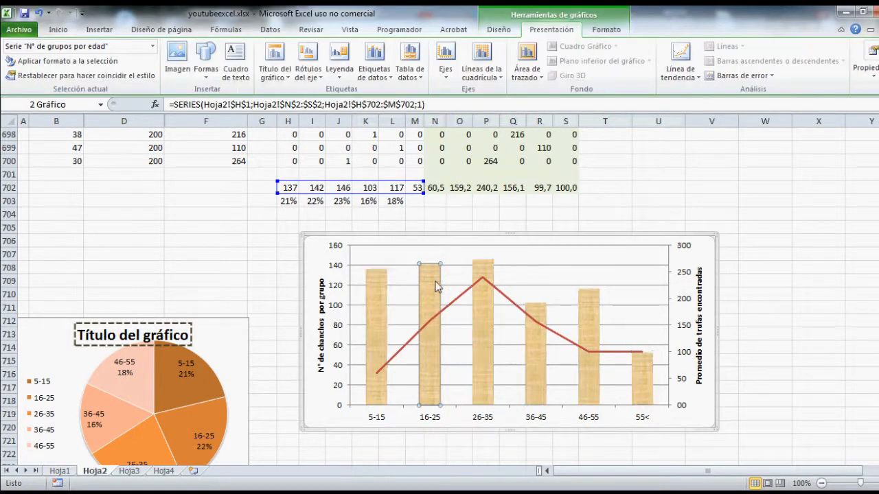
click(496, 274)
click(534, 376)
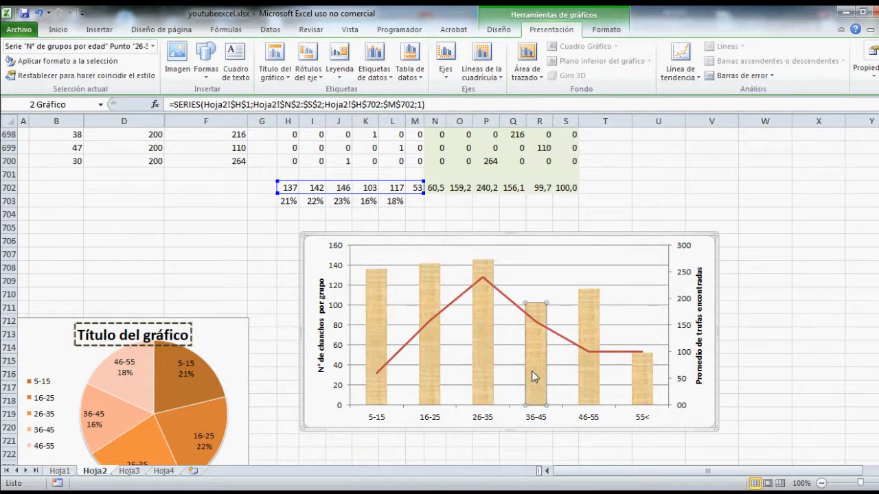
click(780, 310)
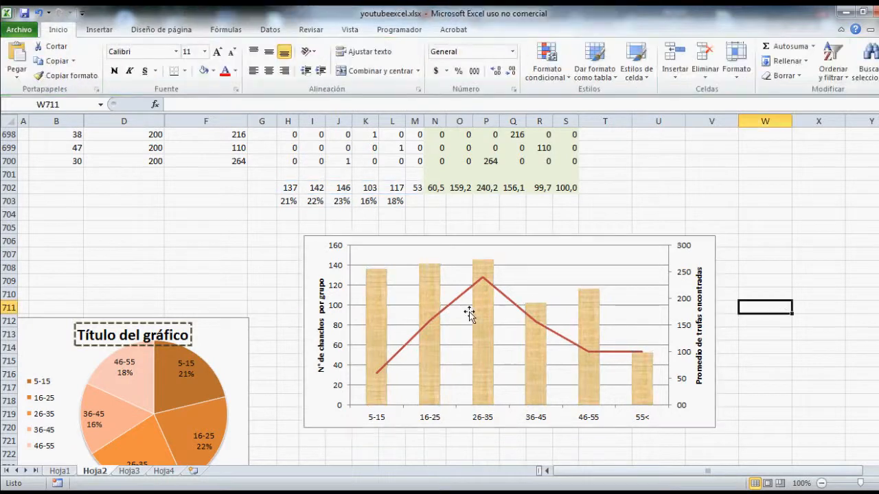
- Inspect the source ranges of the line series and the column series in the column-line chart, and deselect the chart
click(484, 282)
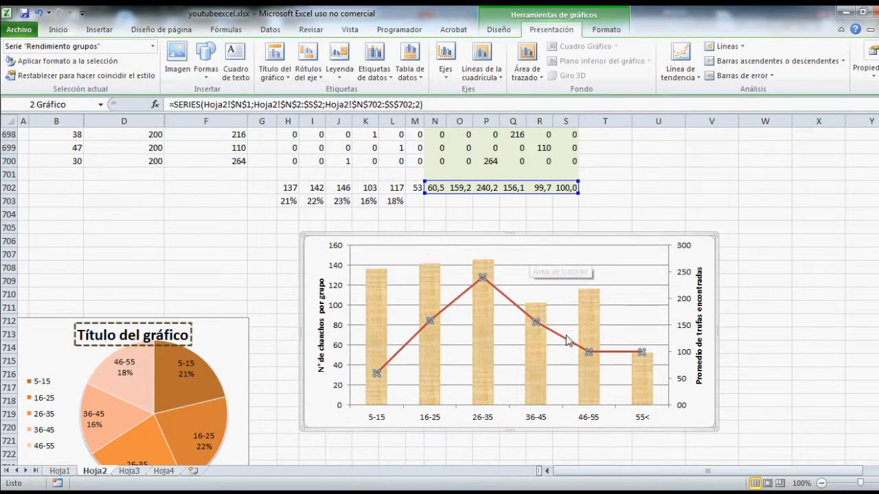
click(596, 228)
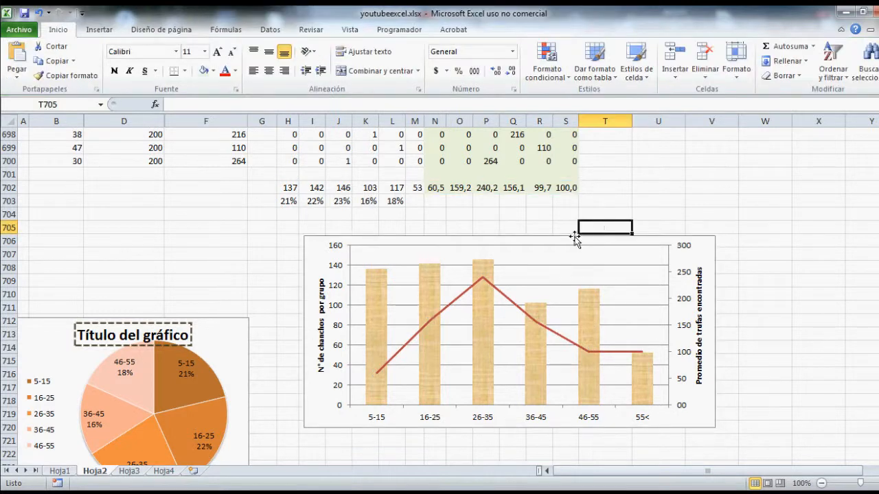
click(484, 278)
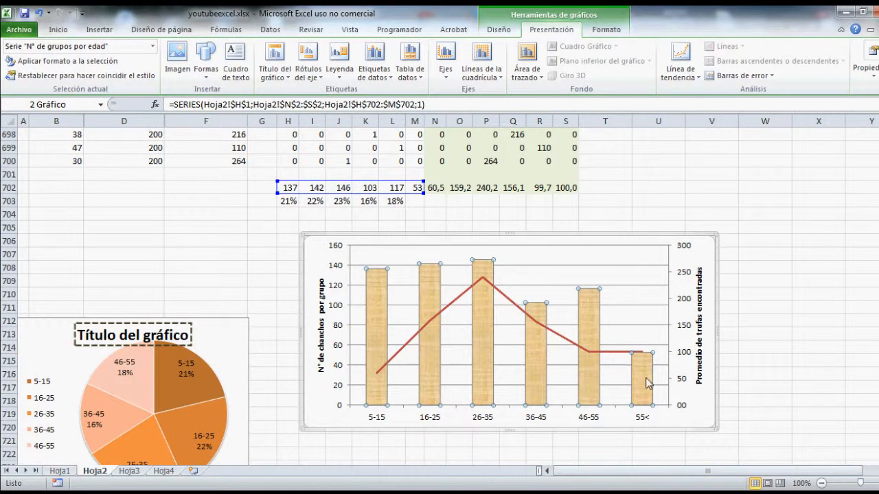
click(749, 388)
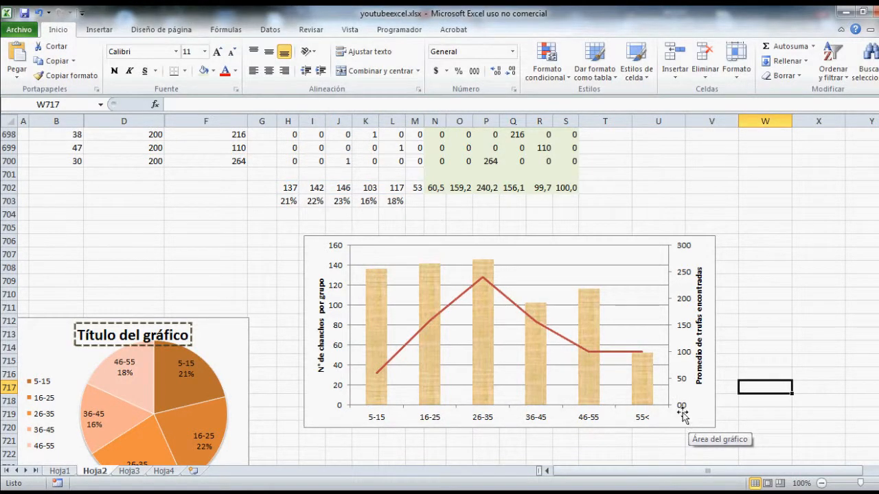
scroll(679, 395, down, 1)
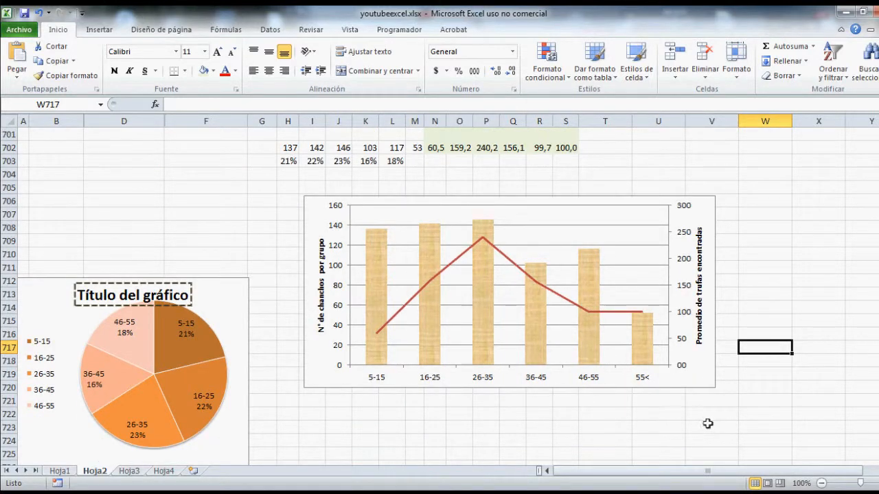
scroll(659, 406, up, 1)
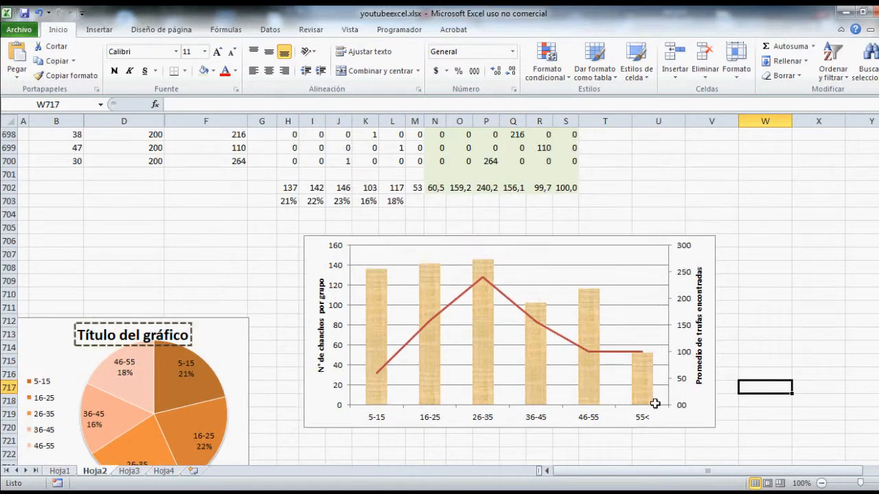
click(710, 423)
click(499, 30)
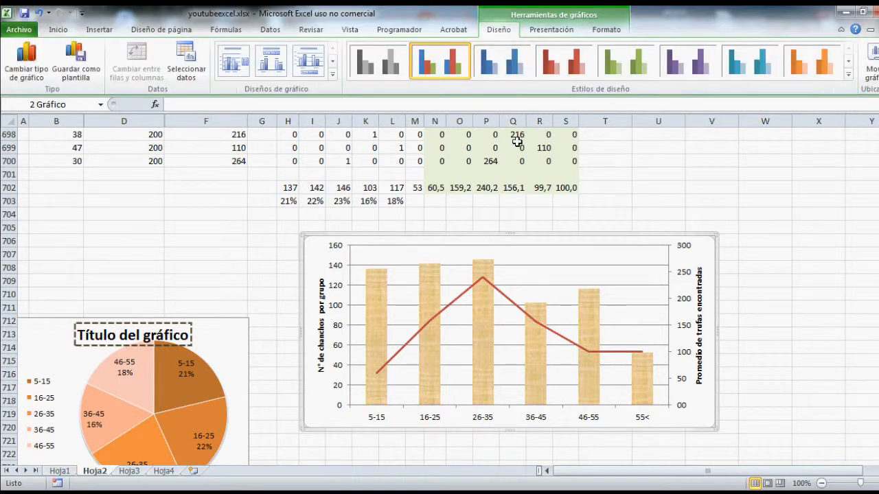
click(552, 29)
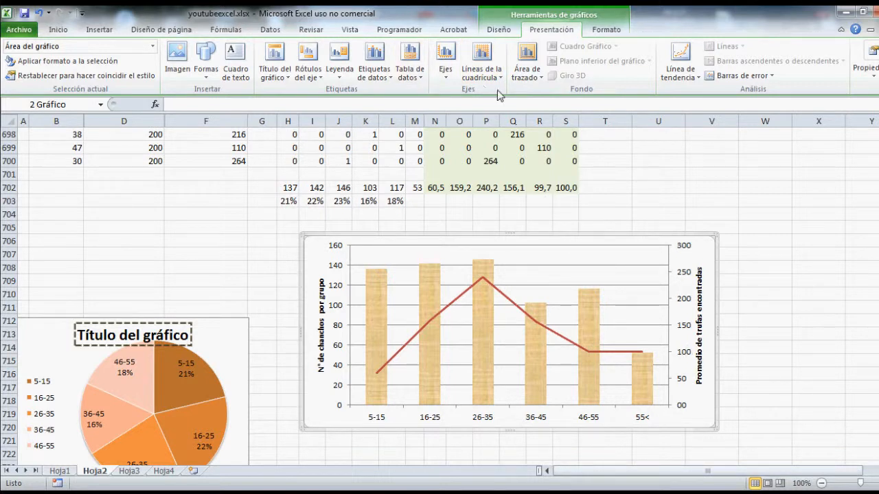
click(482, 68)
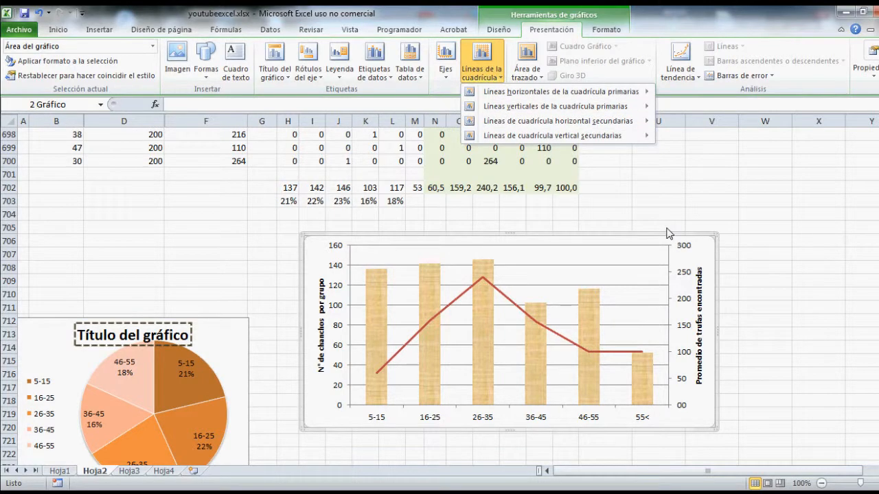
click(486, 74)
scroll(362, 401, up, 6)
scroll(362, 401, down, 7)
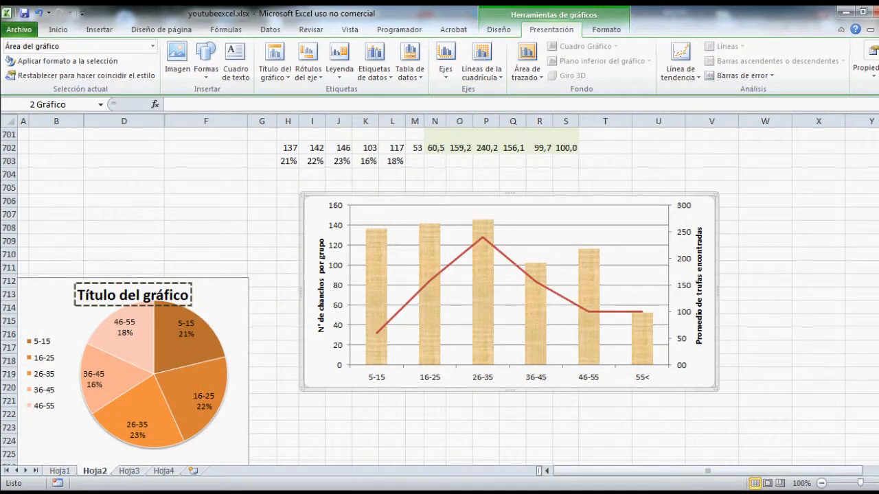
- Examine the SI and Y functions in the formula of cell L3 without changing it, and return to the charts
drag(878, 450, 878, 132)
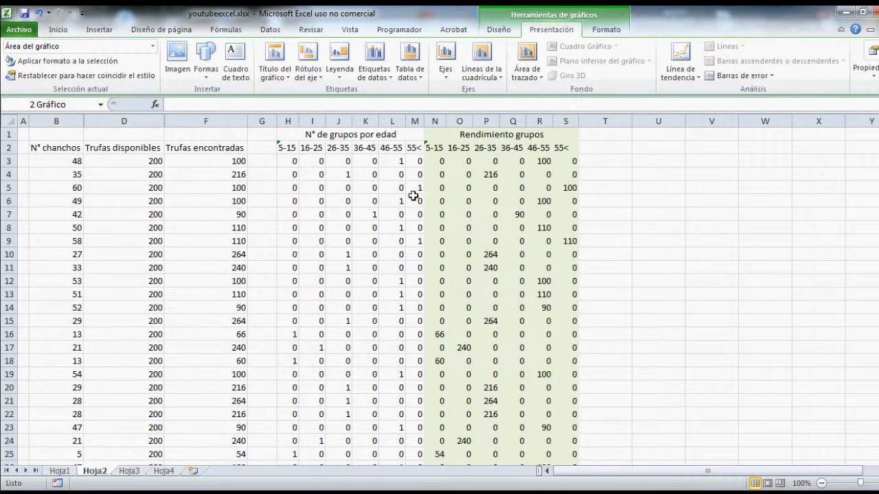
click(401, 163)
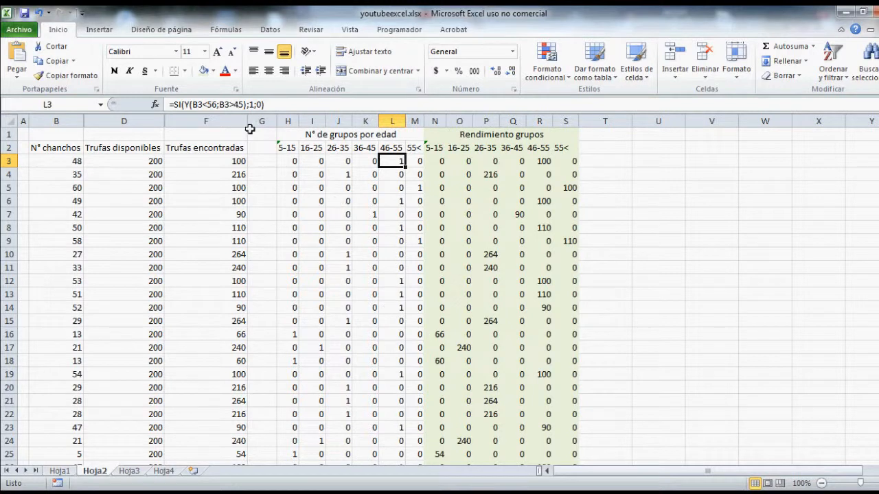
click(178, 104)
double_click(178, 105)
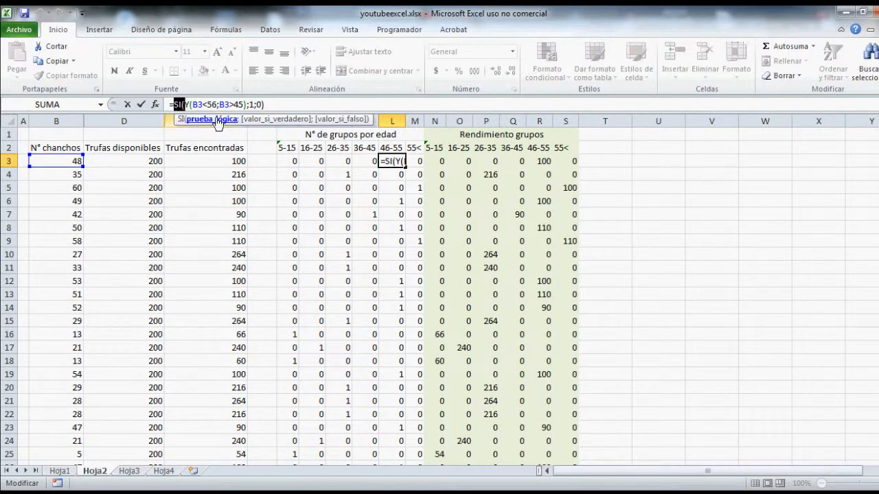
click(185, 104)
key(Escape)
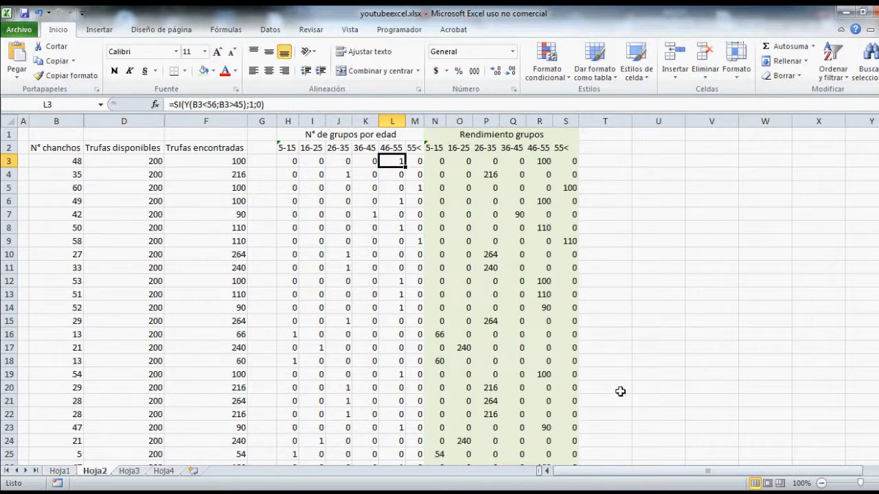
scroll(617, 386, down, 12)
drag(878, 153, 878, 445)
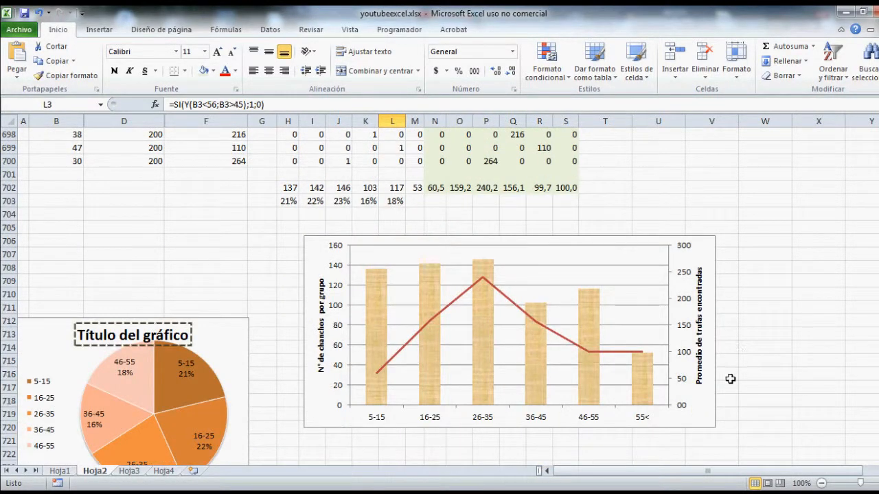